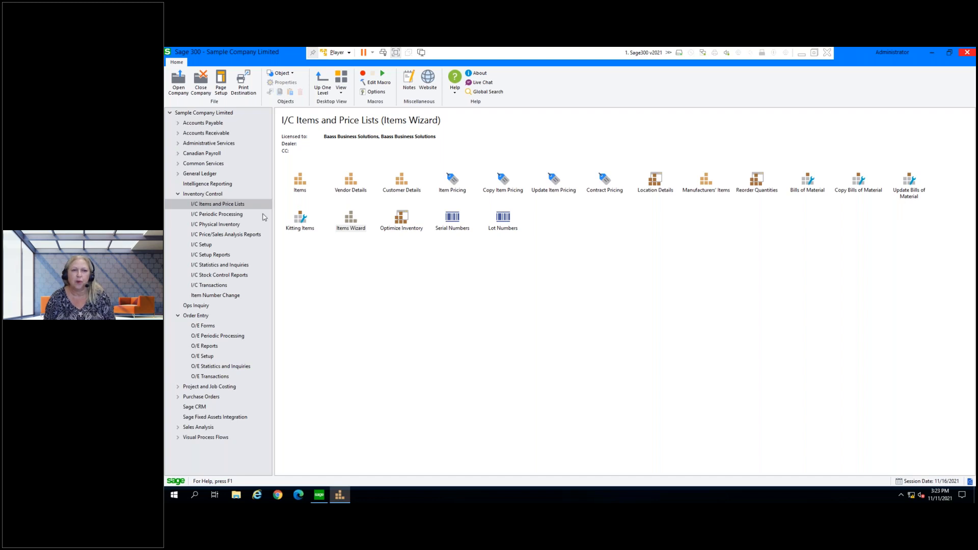
# Start the Items Wizard from the I/C Items and Price Lists and continue past its welcome page.
pyautogui.click(213, 196)
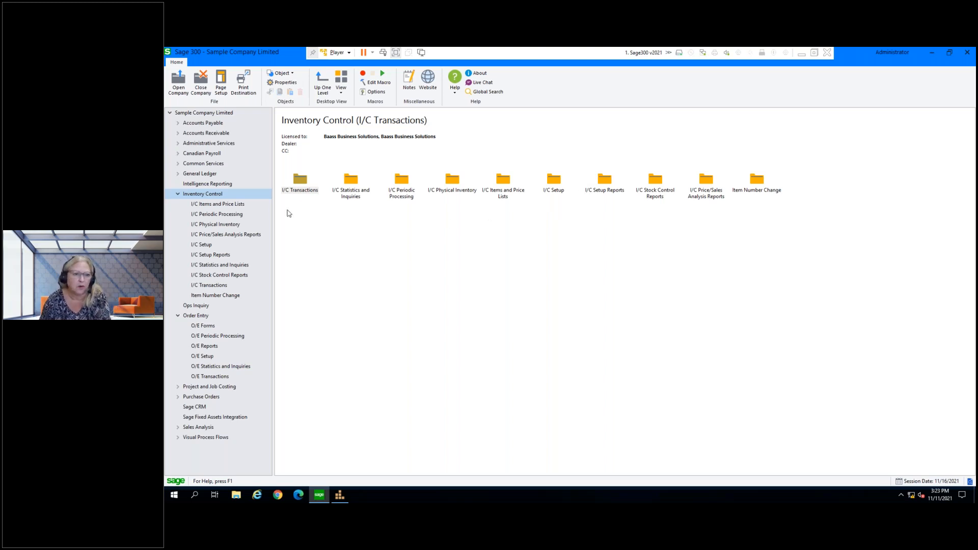
pyautogui.click(235, 206)
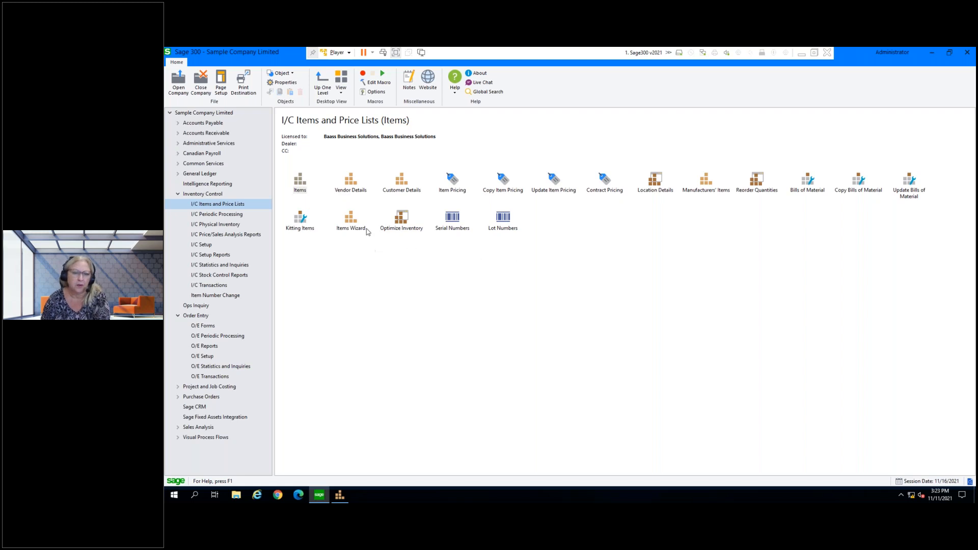
pyautogui.click(351, 225)
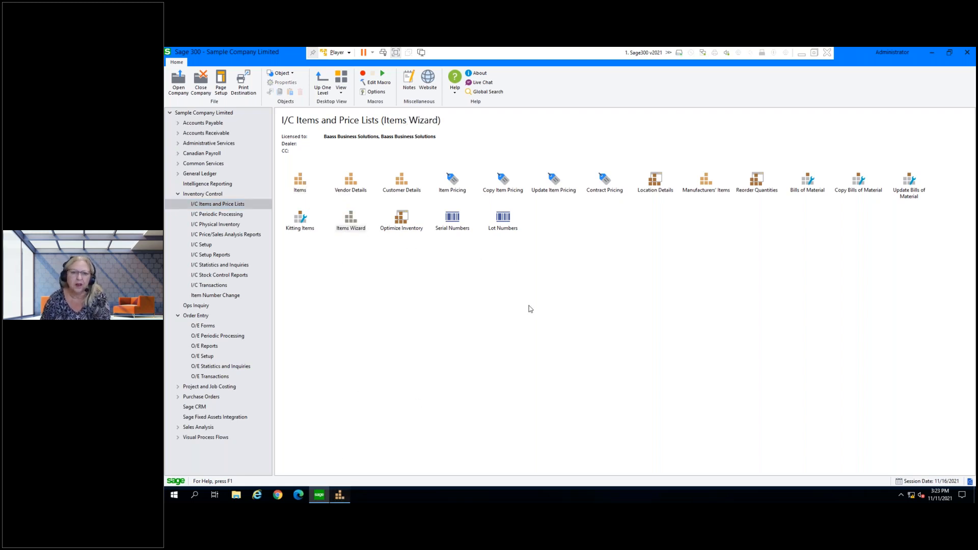
pyautogui.moveTo(555, 259); pyautogui.dragTo(538, 164)
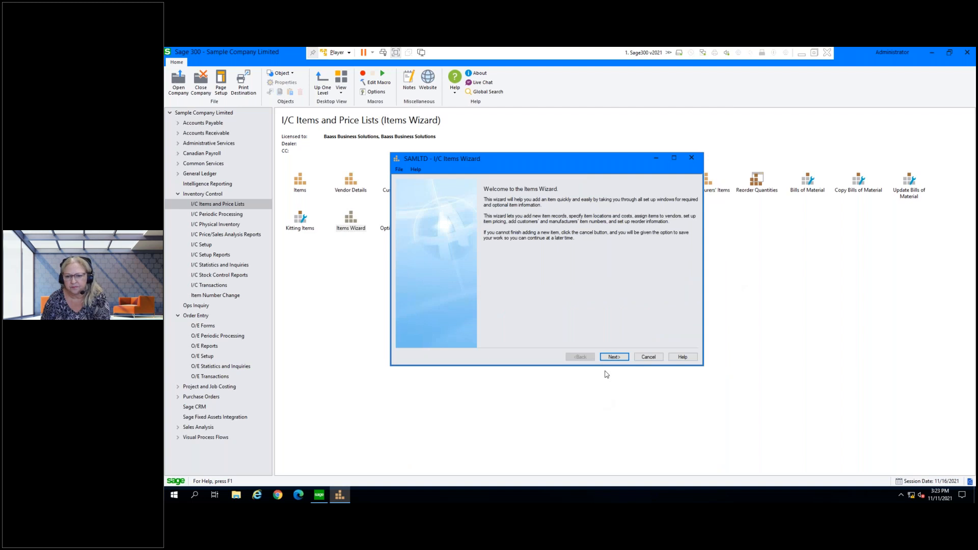
pyautogui.click(614, 357)
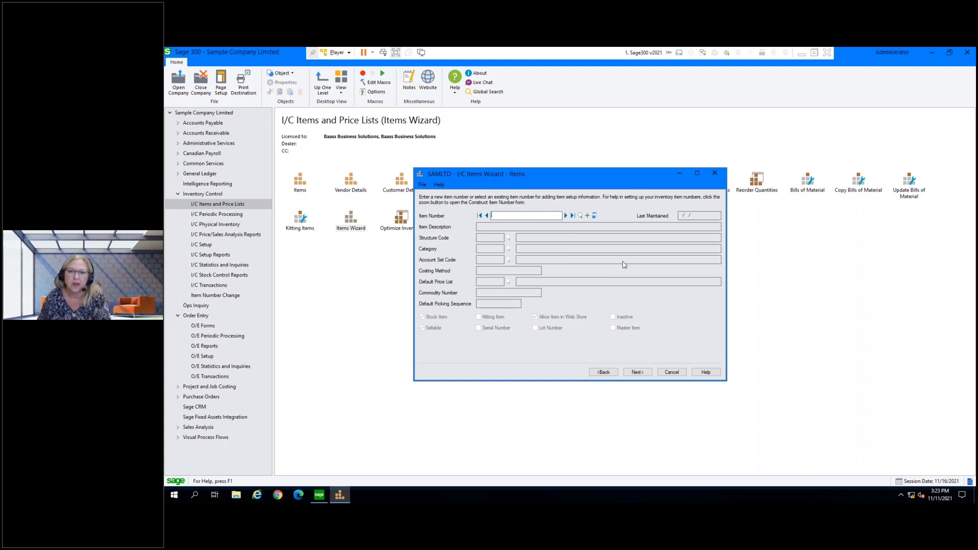
# Begin constructing a new item number based on the SAMPLE structure code.
pyautogui.click(595, 216)
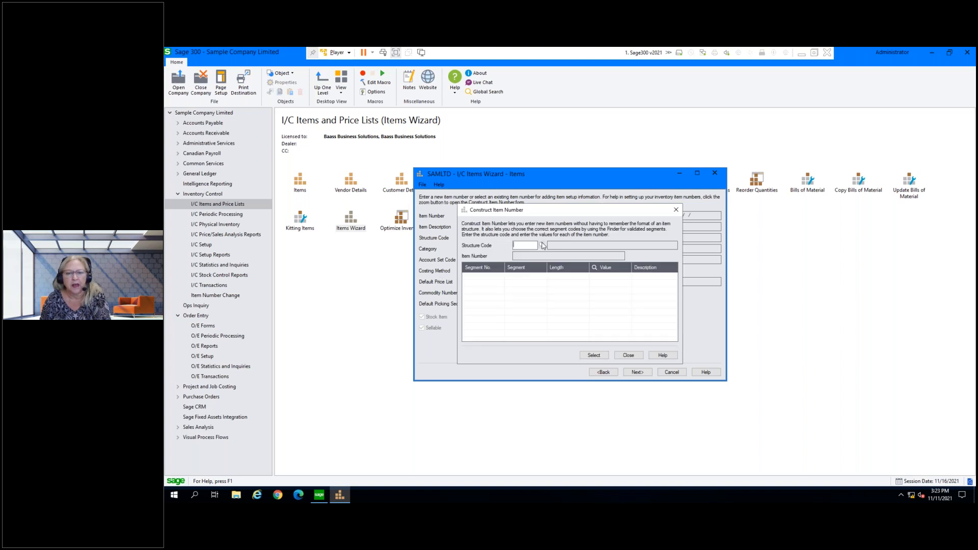
pyautogui.click(541, 245)
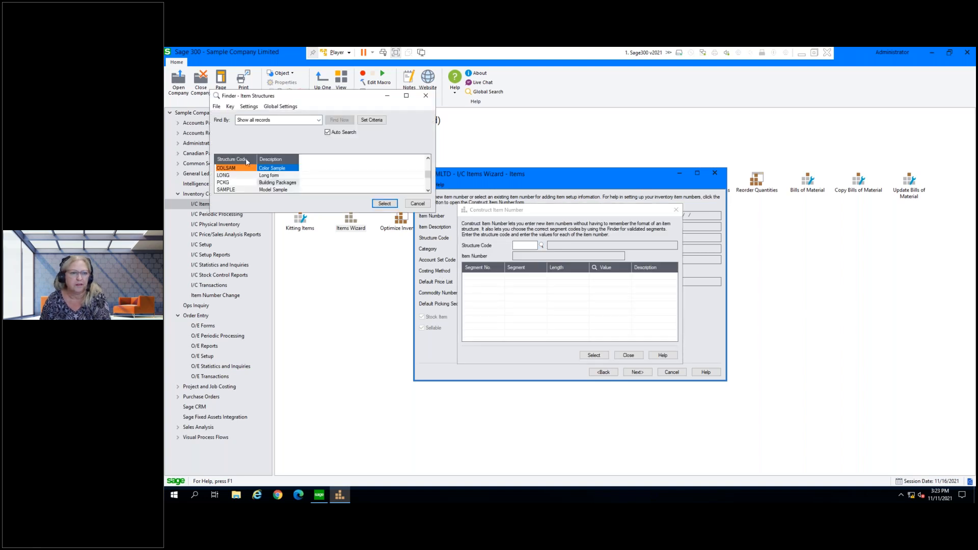
pyautogui.doubleClick(234, 191)
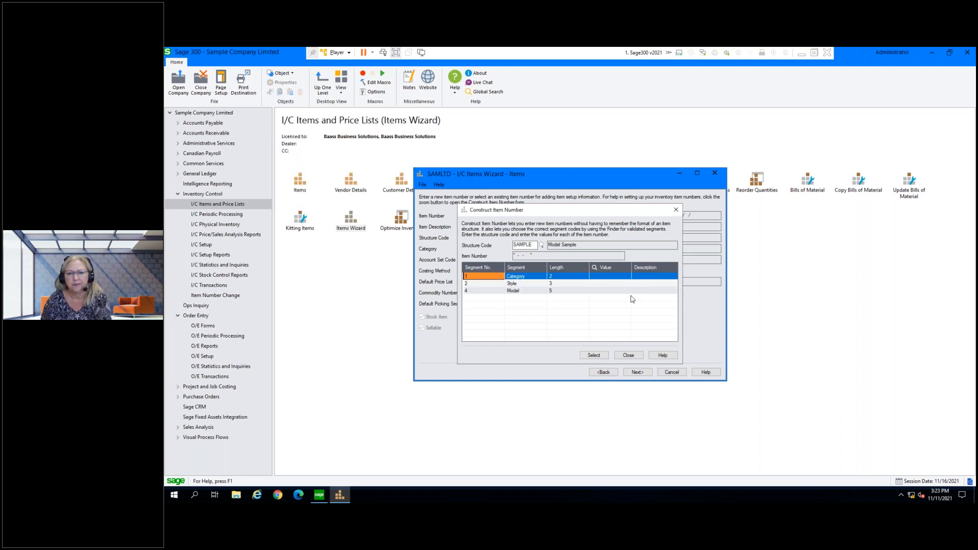
# Set the item number's Category segment to A1 (Accessories) and its Style segment to 103.
pyautogui.click(610, 278)
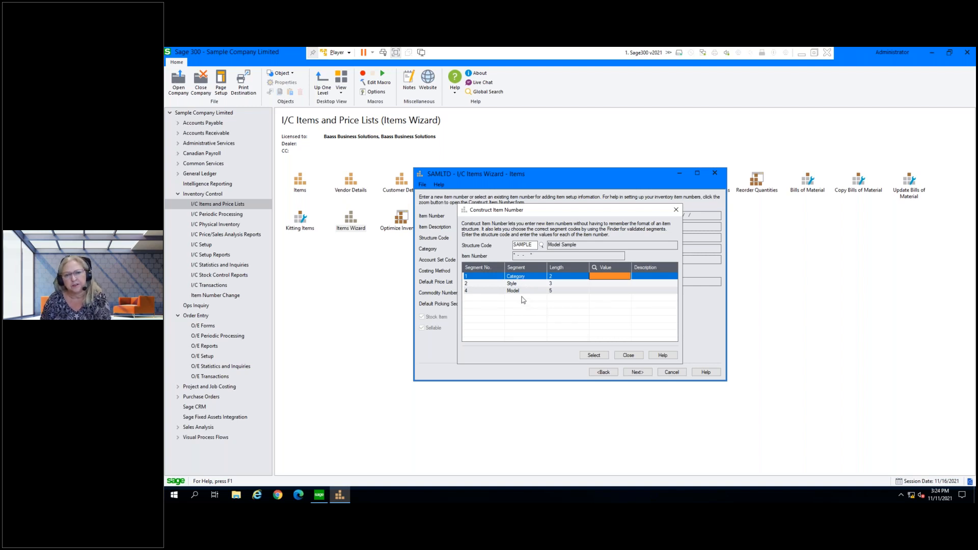
pyautogui.click(600, 270)
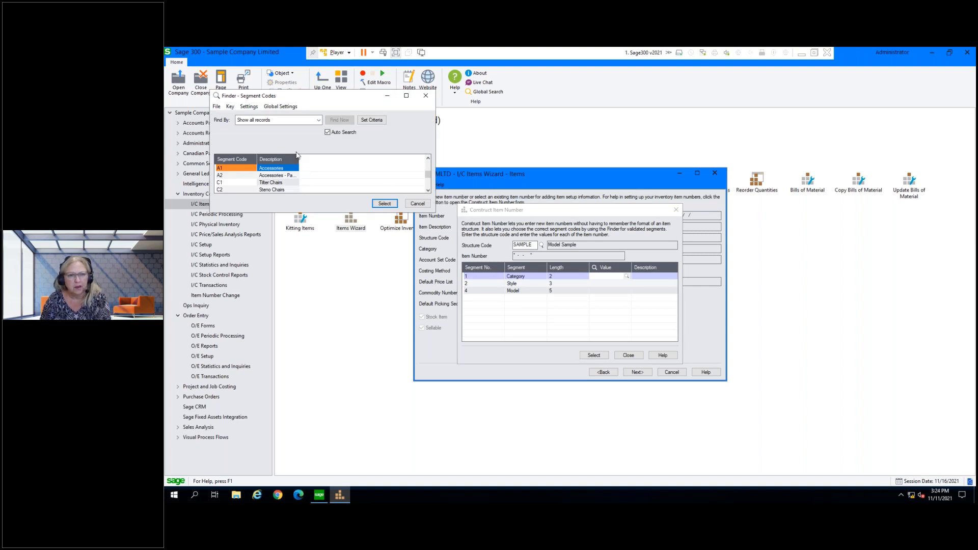
pyautogui.moveTo(297, 157); pyautogui.dragTo(323, 158)
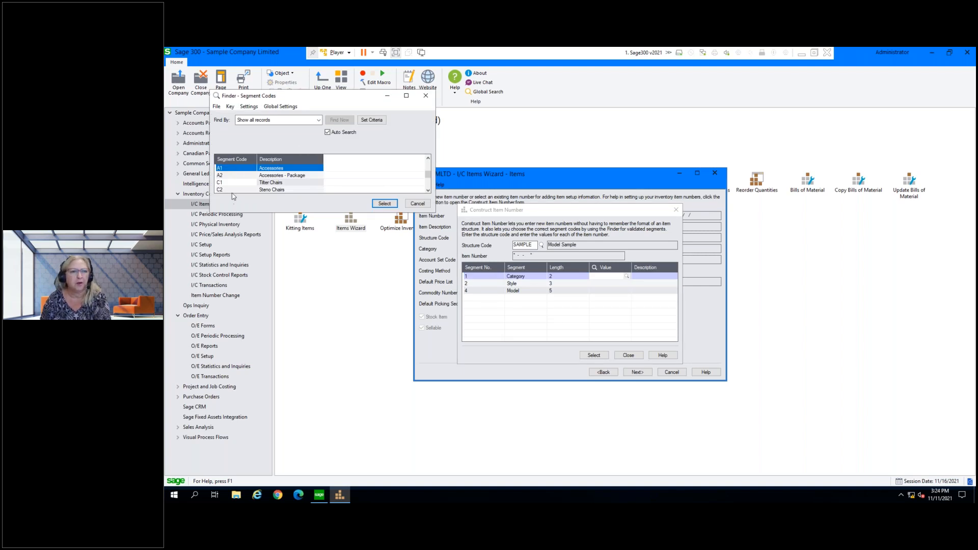
pyautogui.click(384, 204)
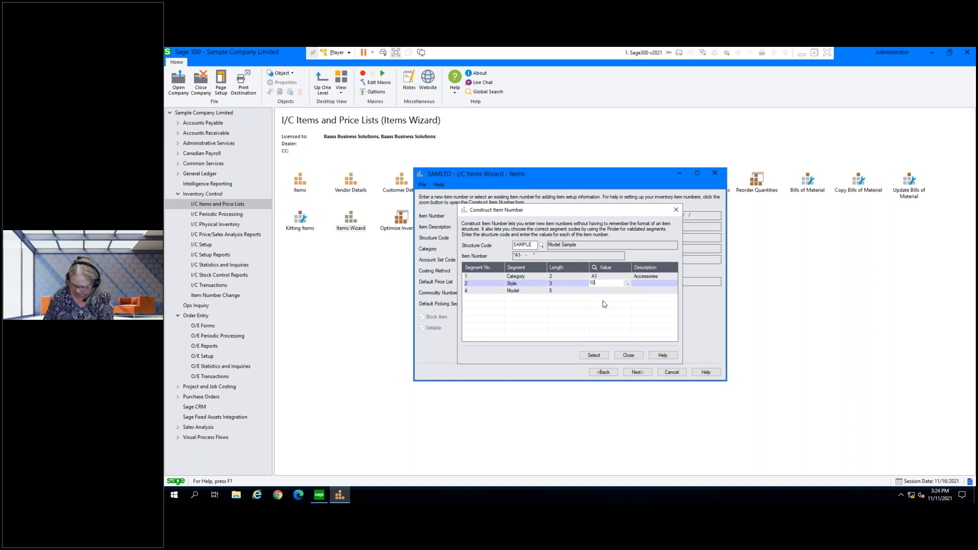
pyautogui.write('10')
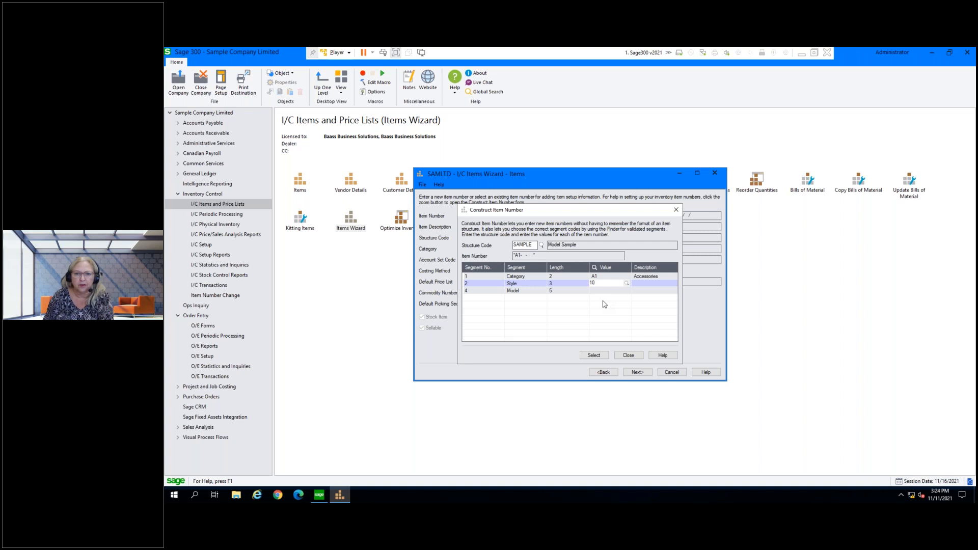
pyautogui.write('3')
pyautogui.press('Tab')
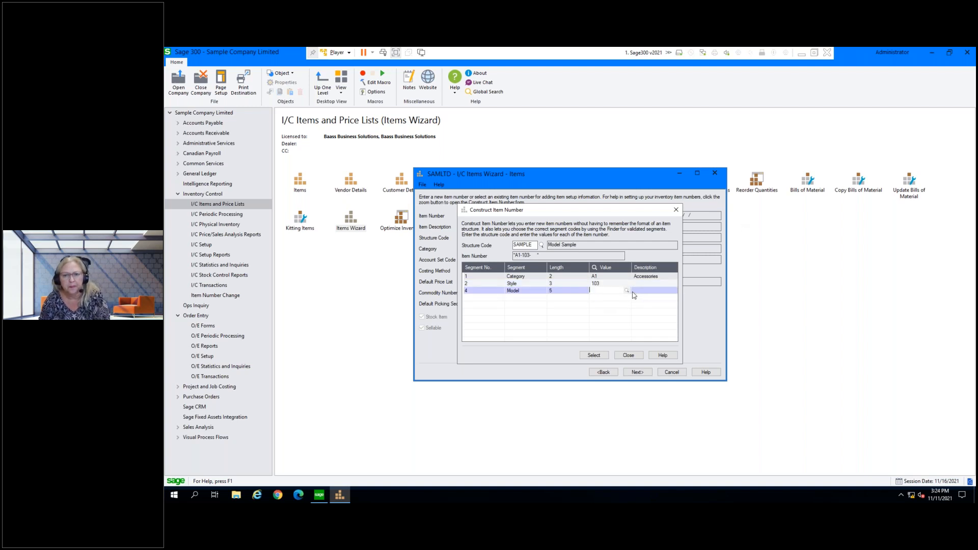
# Check the codes available for the Model segment, cancel that lookup and accept the constructed item number without a model value.
pyautogui.click(627, 291)
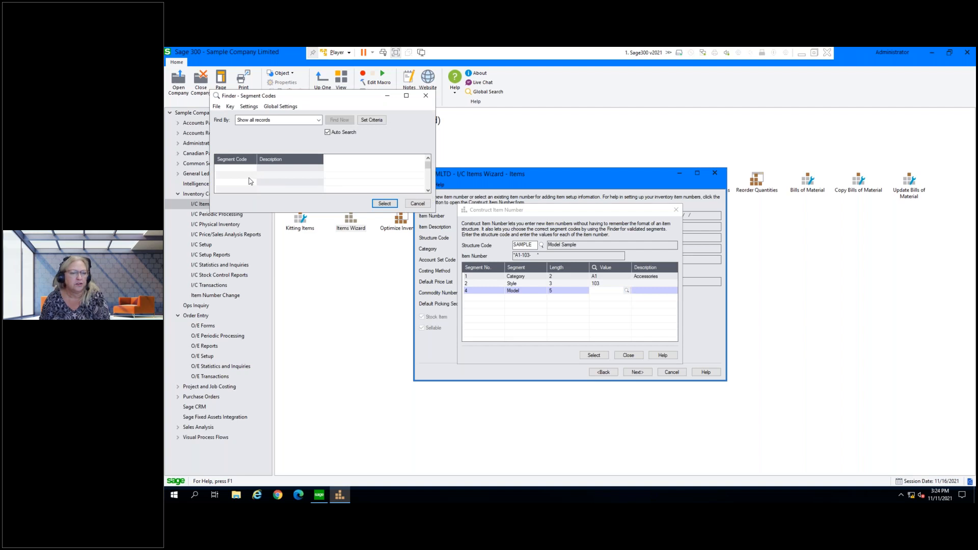
pyautogui.click(418, 204)
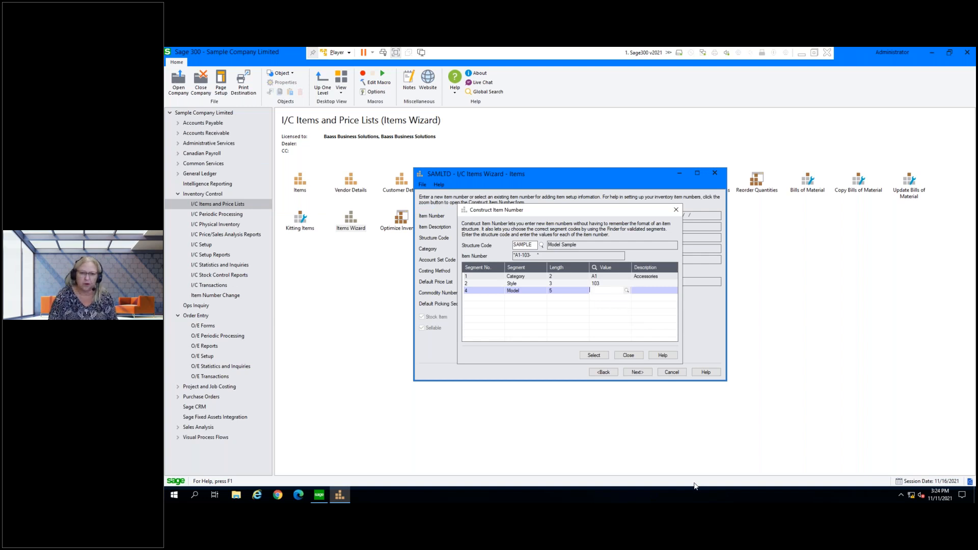
pyautogui.press('Tab')
pyautogui.click(594, 356)
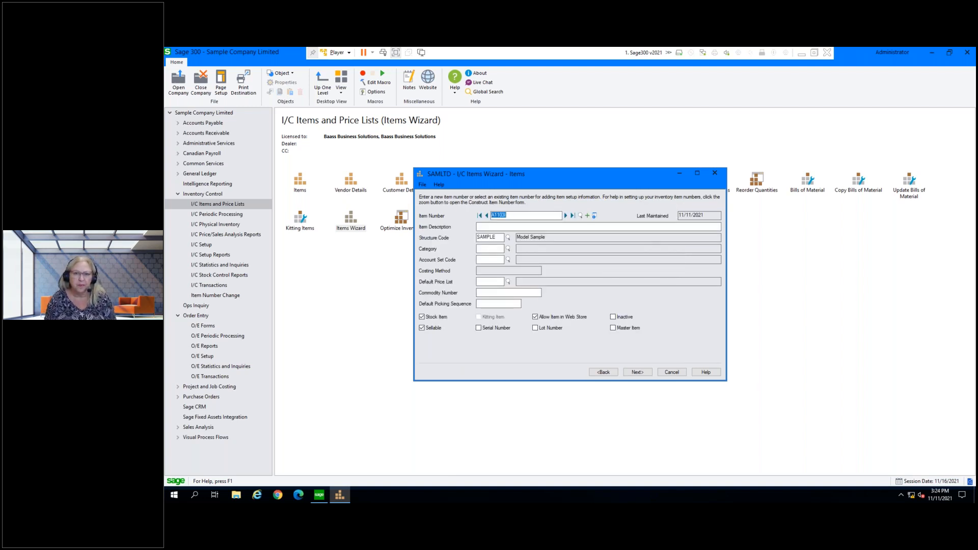
pyautogui.press('Tab')
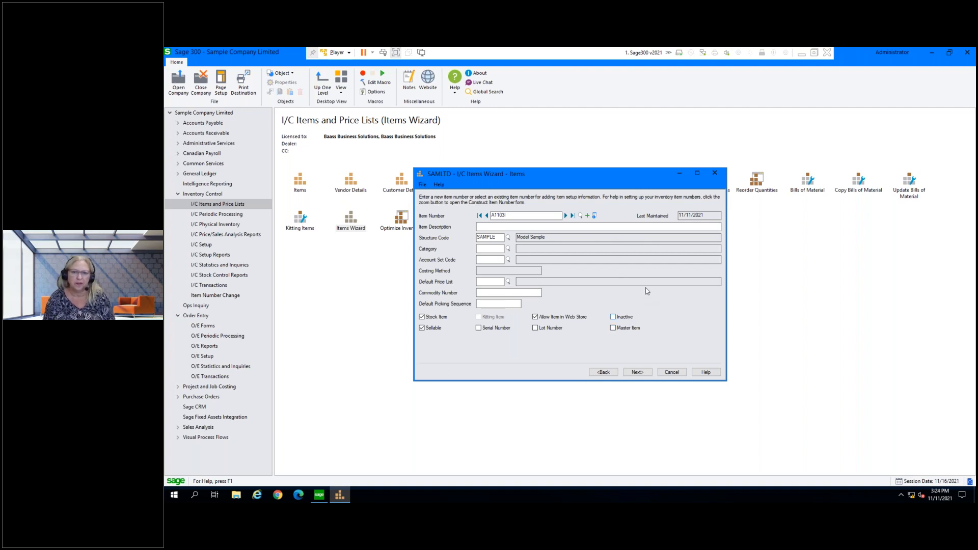
# Decline adding the constructed item and load the existing item A1-103/0 from the item finder instead.
pyautogui.click(566, 215)
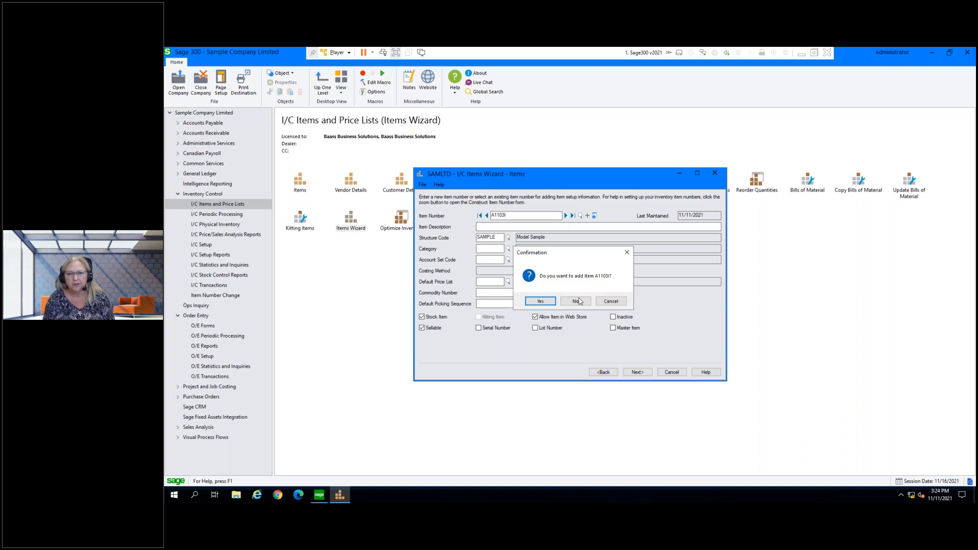
pyautogui.click(577, 302)
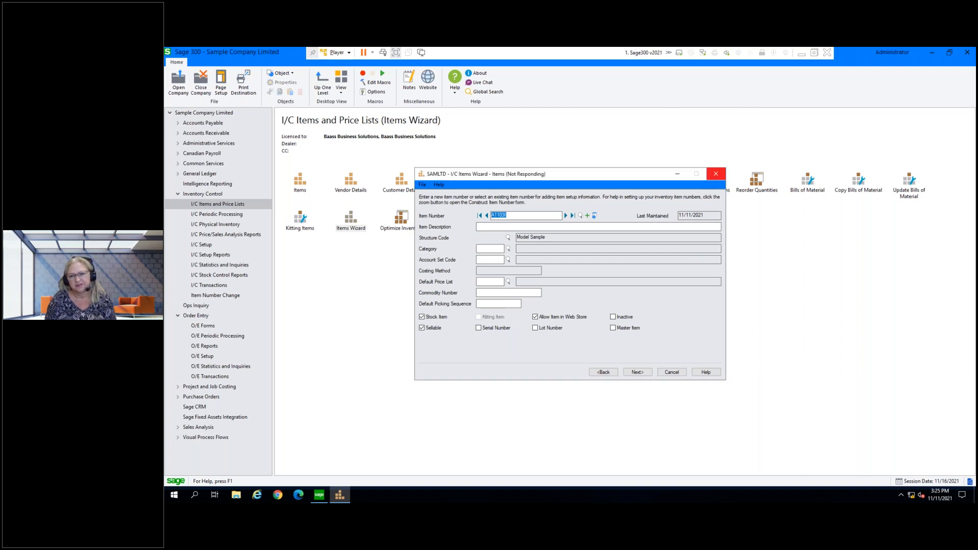
pyautogui.click(566, 216)
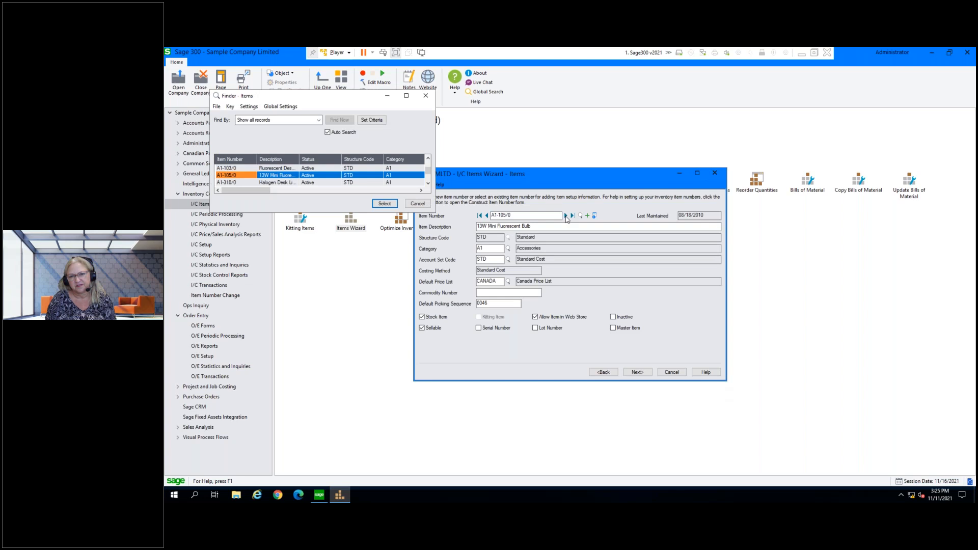
pyautogui.doubleClick(251, 171)
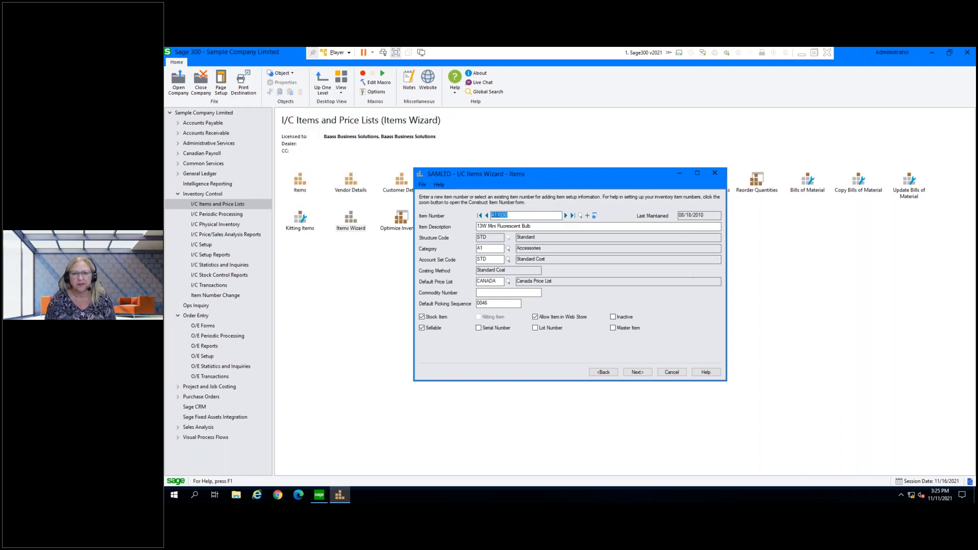
pyautogui.press('Tab')
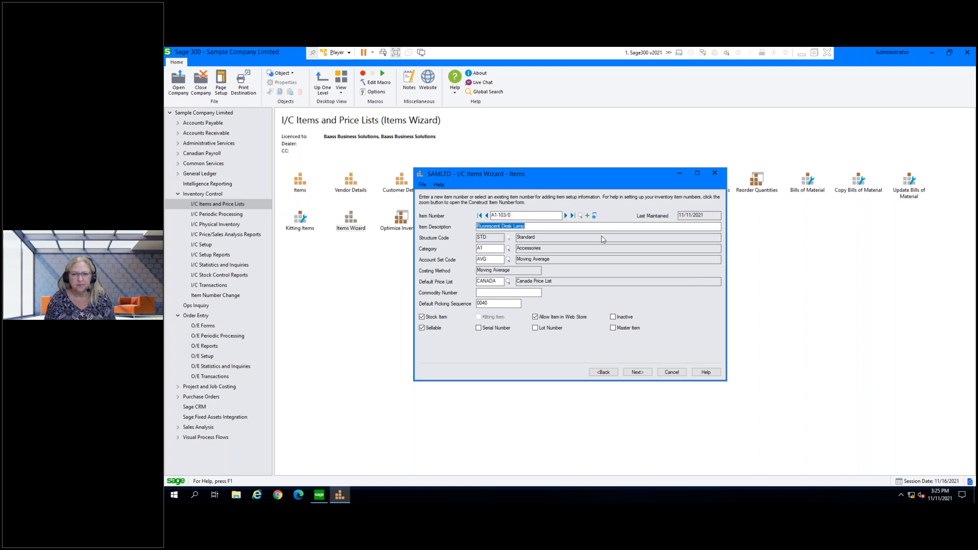
# Review the full list of item categories for the desk lamp with wider descriptions, and leave it without choosing one.
pyautogui.click(509, 250)
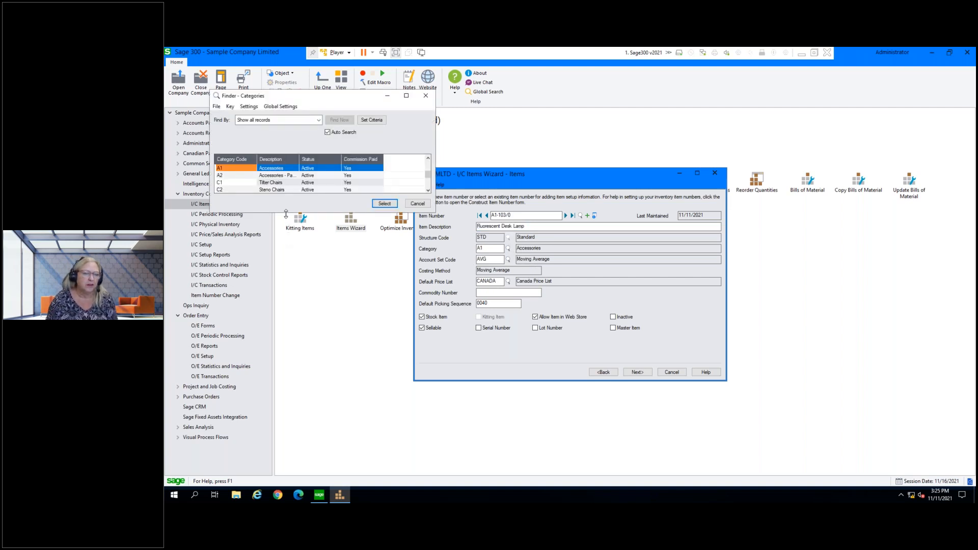
pyautogui.moveTo(286, 213); pyautogui.dragTo(285, 344)
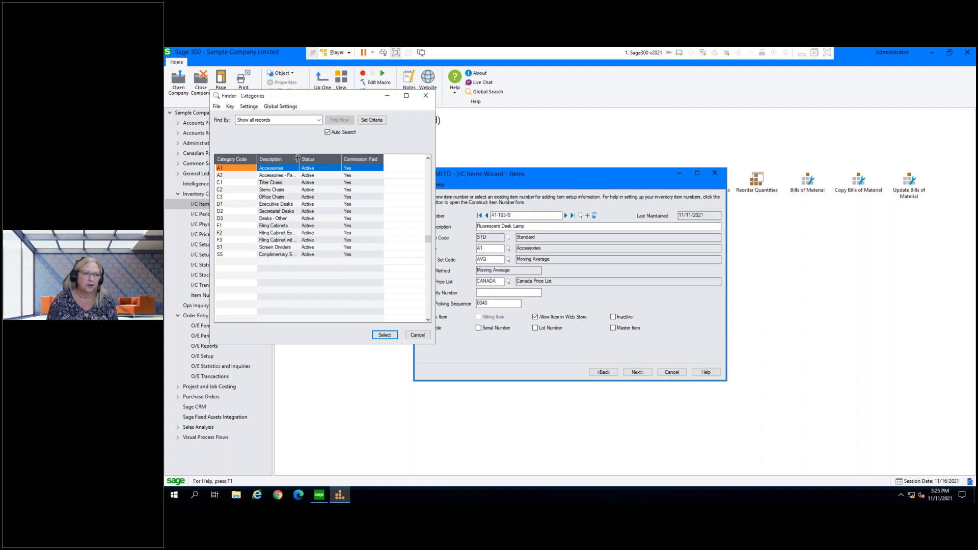
pyautogui.moveTo(299, 159); pyautogui.dragTo(332, 158)
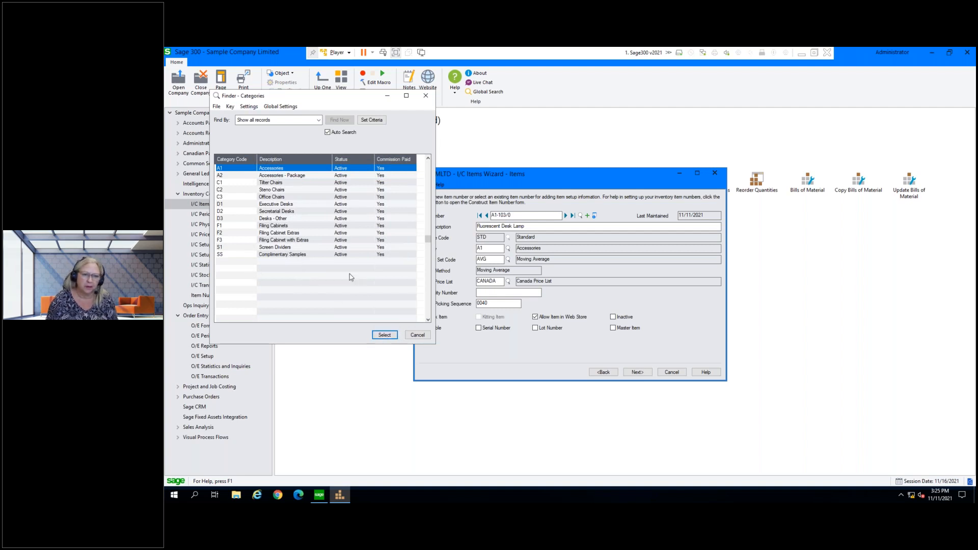
pyautogui.click(417, 335)
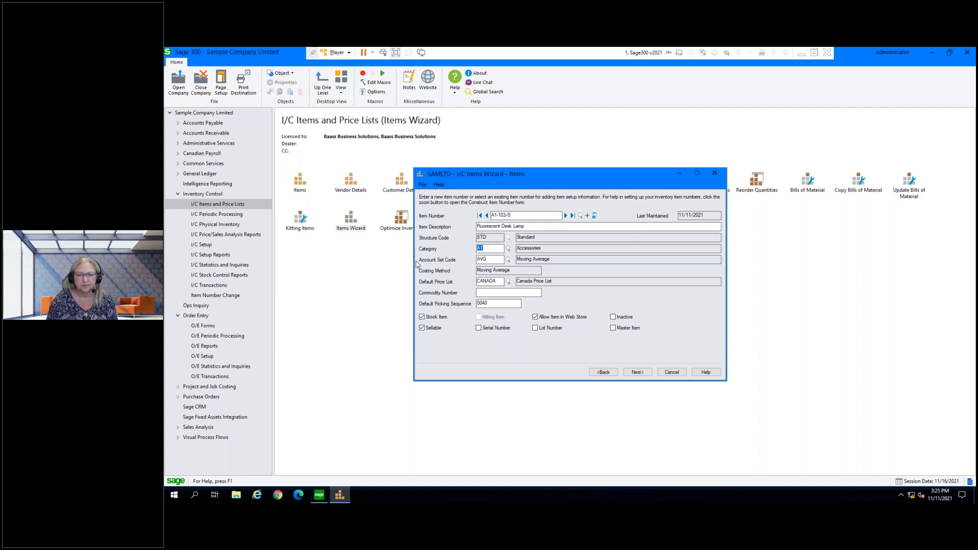
# Review the available account sets and their costing methods for the desk lamp, and leave the list without choosing one.
pyautogui.click(508, 259)
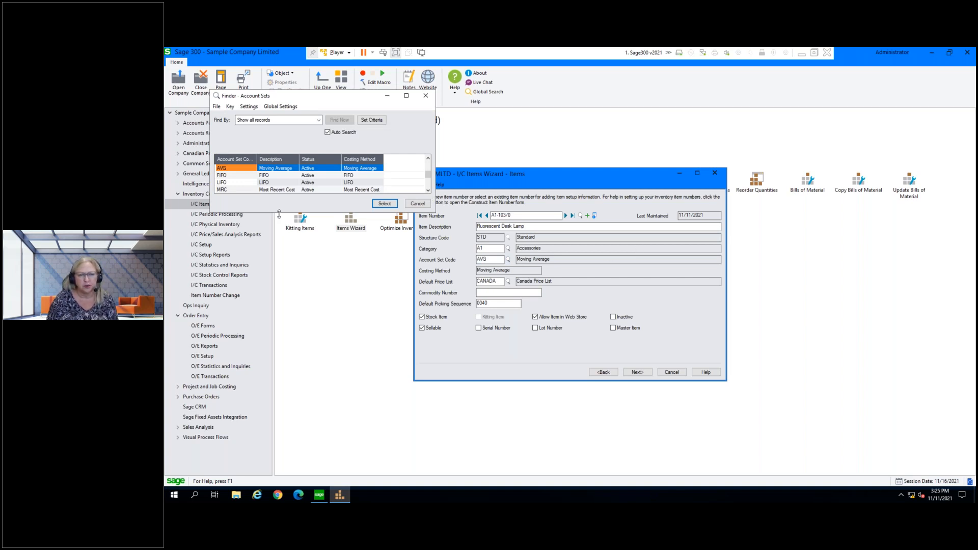
pyautogui.moveTo(279, 213); pyautogui.dragTo(281, 346)
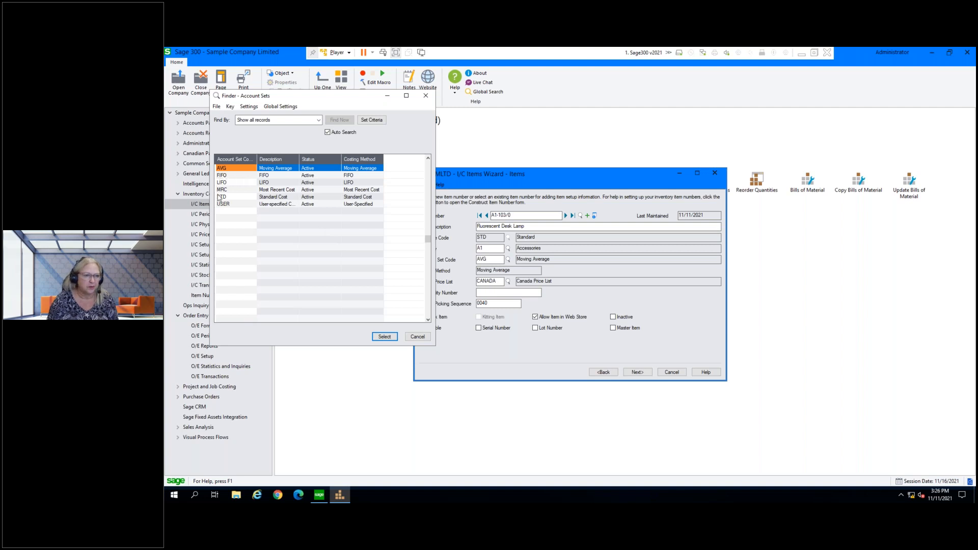
pyautogui.click(417, 337)
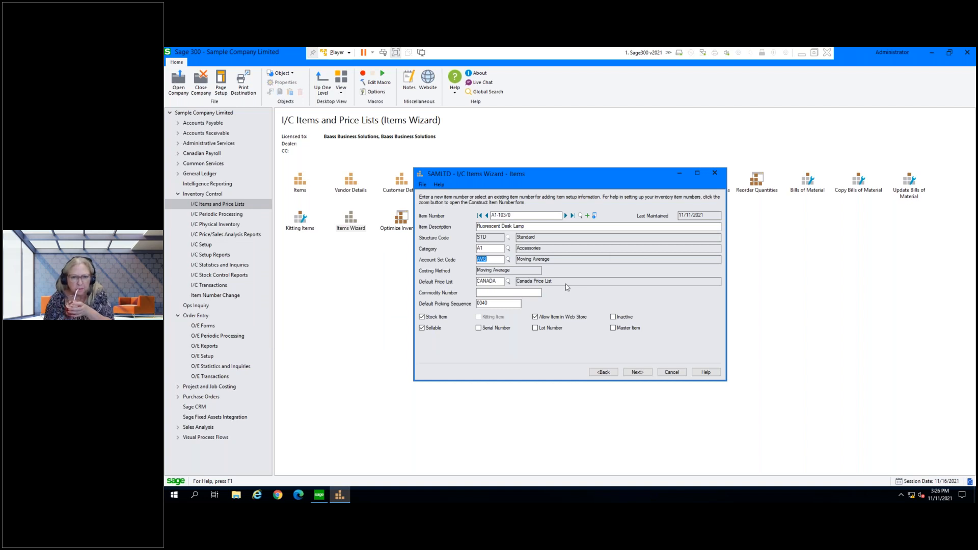
# Continue through the wizard's picking sequence, additional item information and units of measure to the item taxes and optional fields page.
pyautogui.click(494, 305)
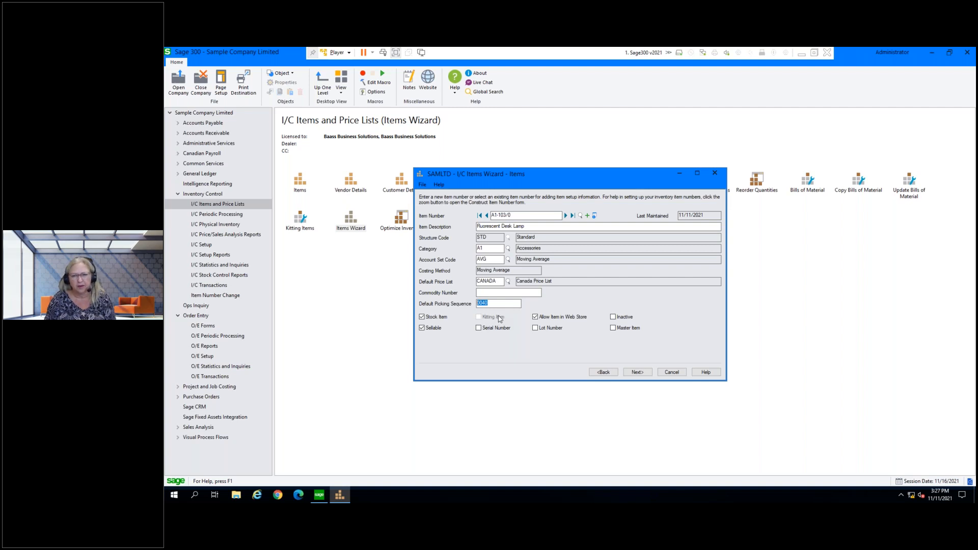
pyautogui.click(639, 372)
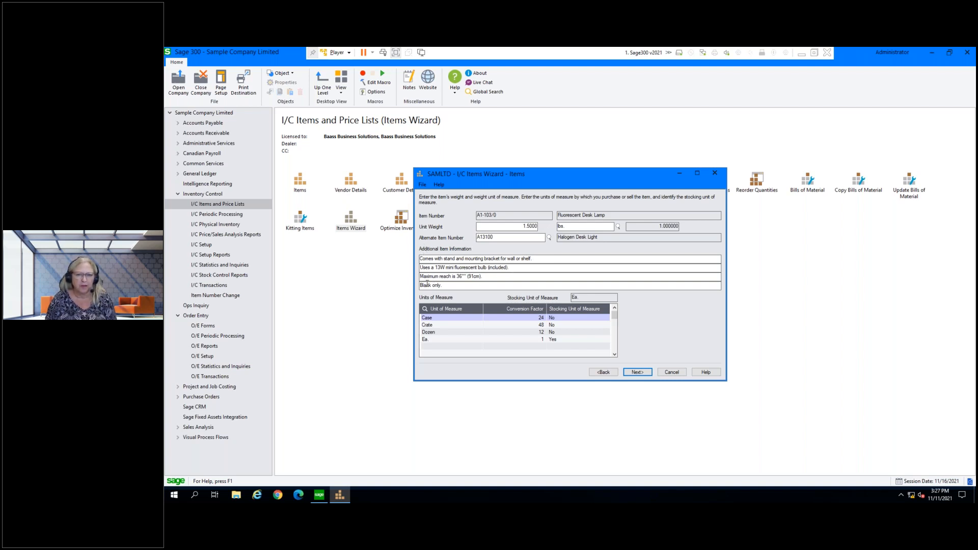
pyautogui.click(576, 261)
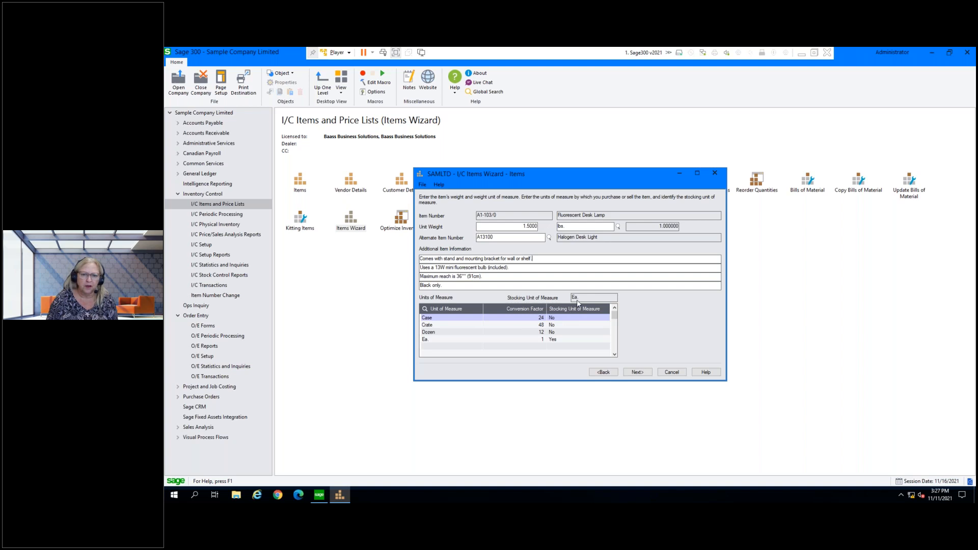
pyautogui.click(536, 340)
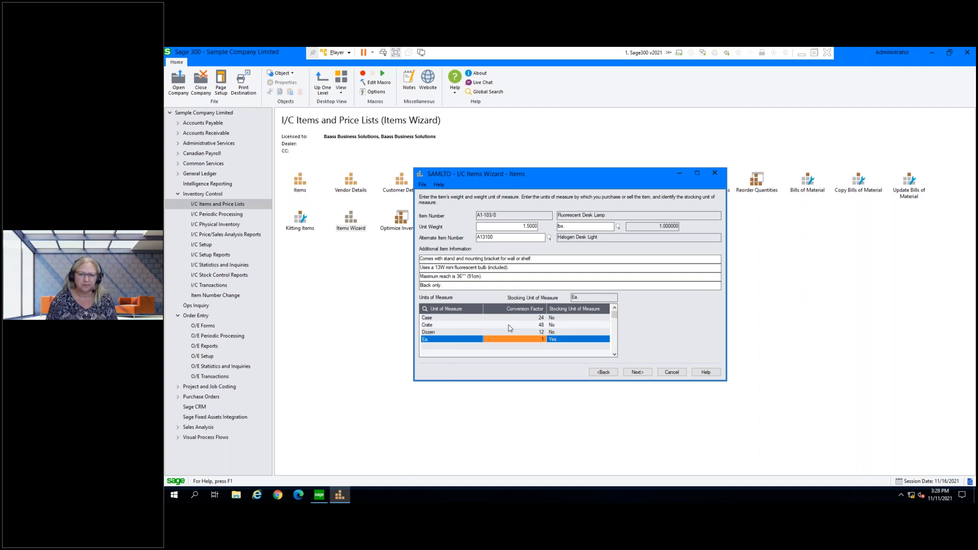
pyautogui.click(641, 372)
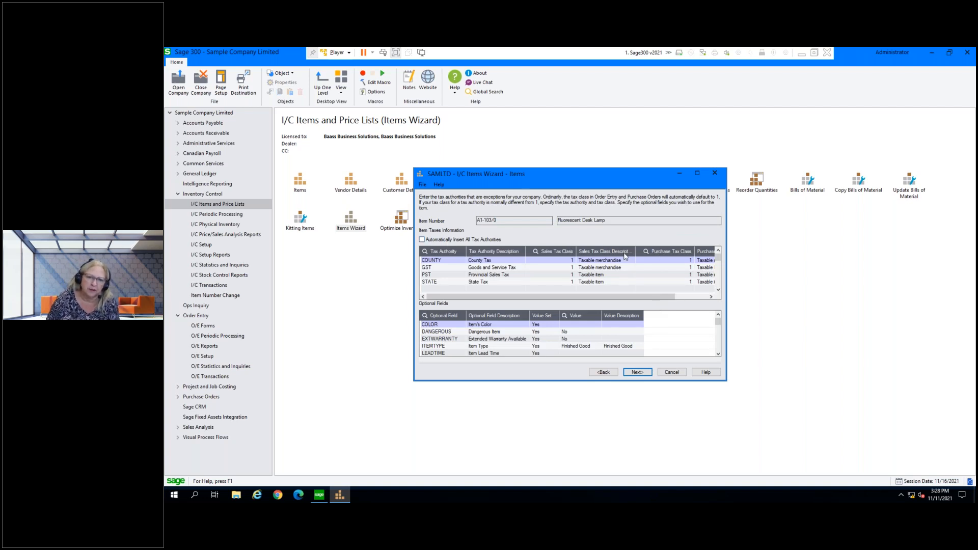
# Set the sales tax class for the provincial sales tax authority PST to 2 on the desk lamp.
pyautogui.click(566, 268)
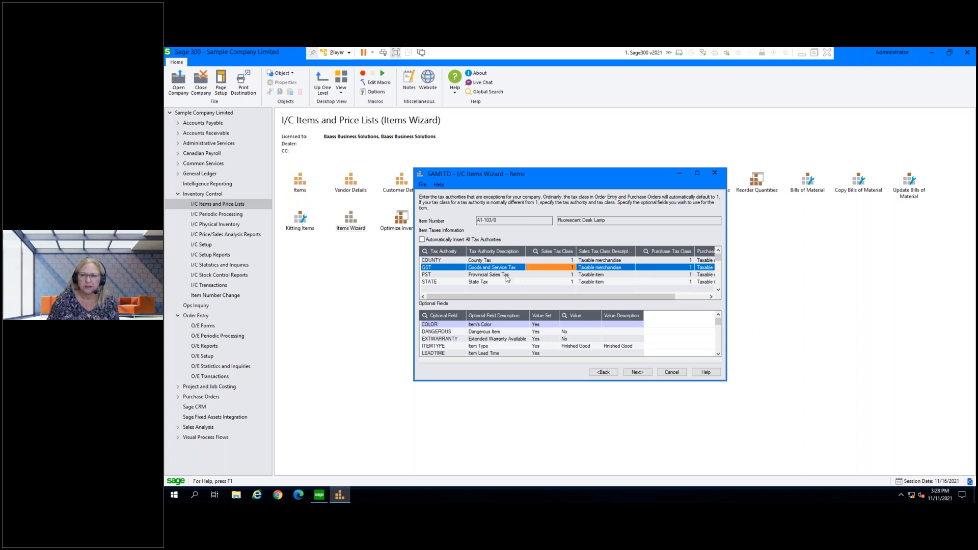
pyautogui.click(555, 275)
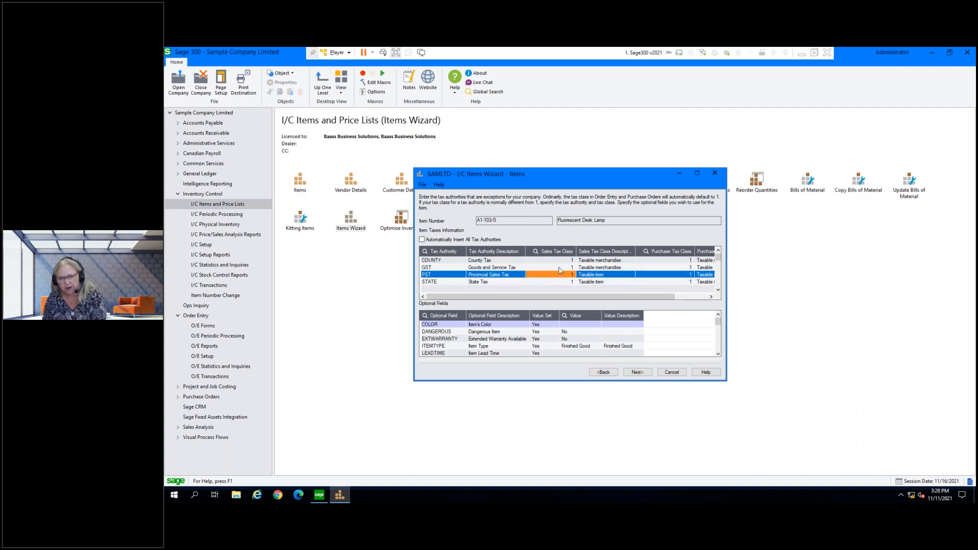
pyautogui.write('2')
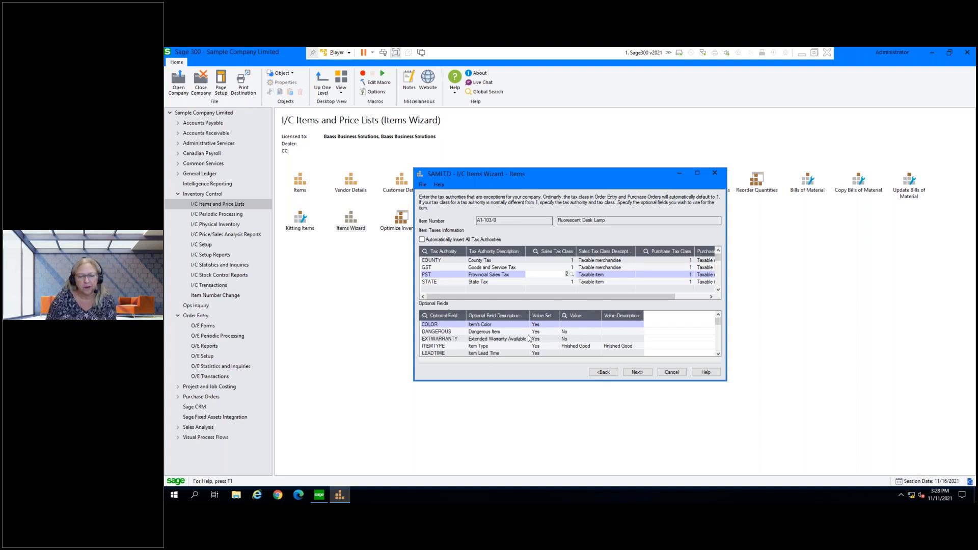
pyautogui.click(482, 325)
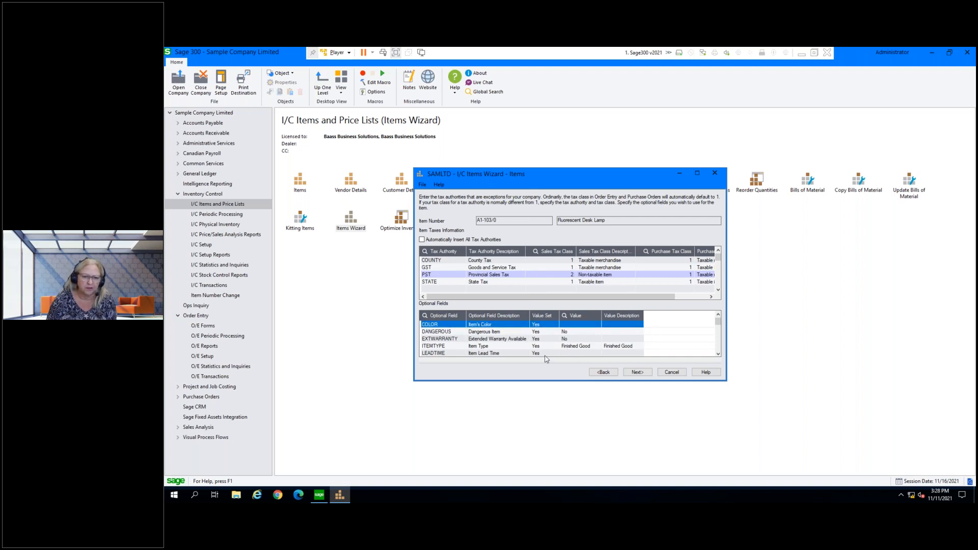
# Continue to the location details page, then enlarge and reposition the wizard window to show more location columns.
pyautogui.click(639, 373)
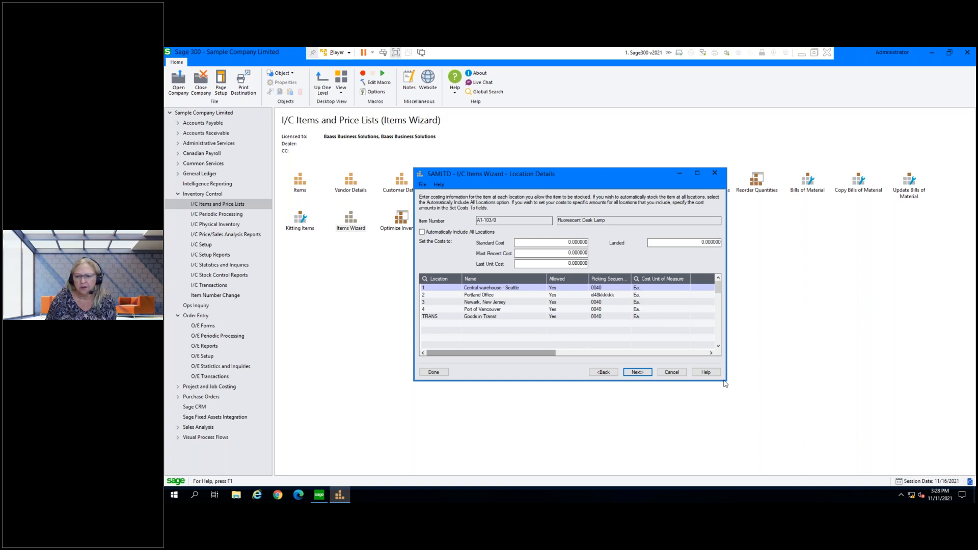
pyautogui.moveTo(725, 381); pyautogui.dragTo(790, 456)
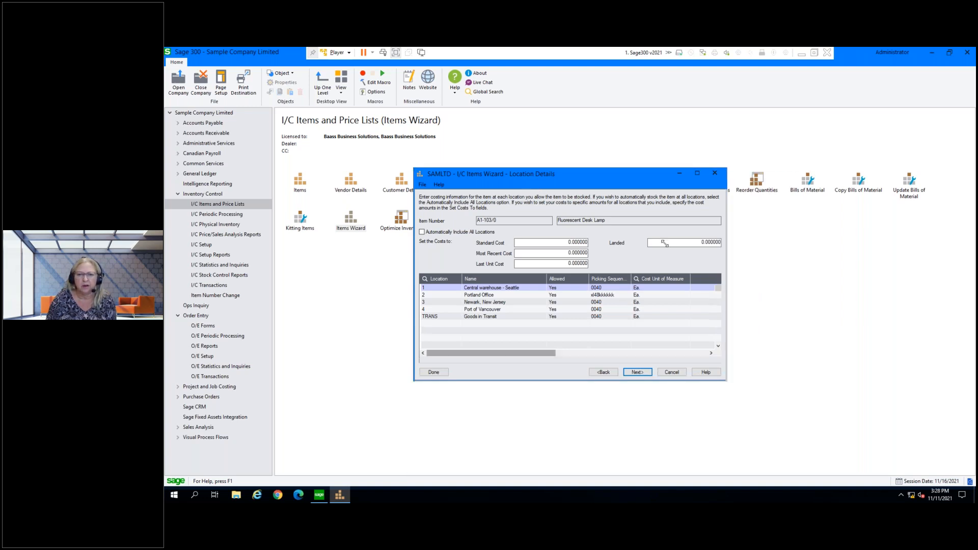
pyautogui.moveTo(577, 178); pyautogui.dragTo(544, 127)
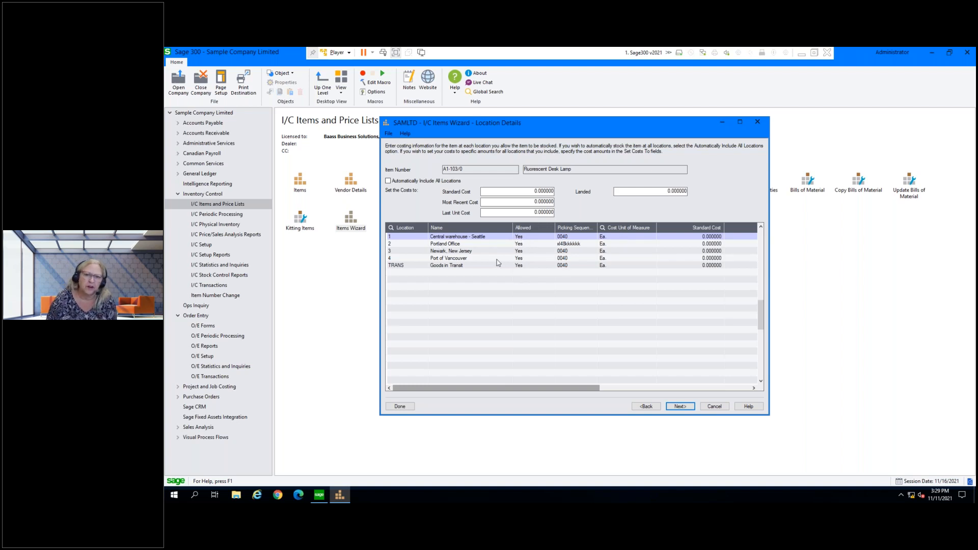
# Examine the Portland Office's allowed setting and the standard, most recent, last unit and landed cost fields for all locations.
pyautogui.click(528, 245)
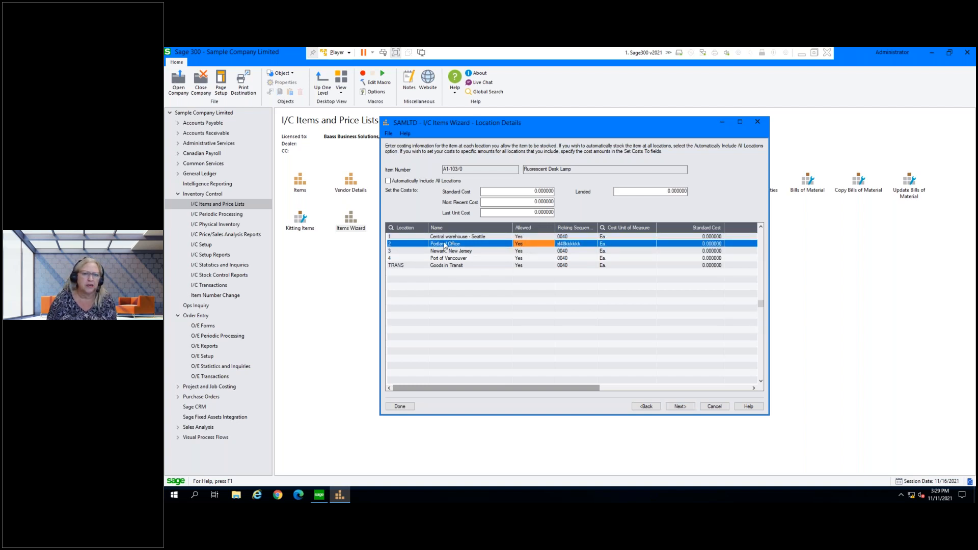
pyautogui.doubleClick(521, 247)
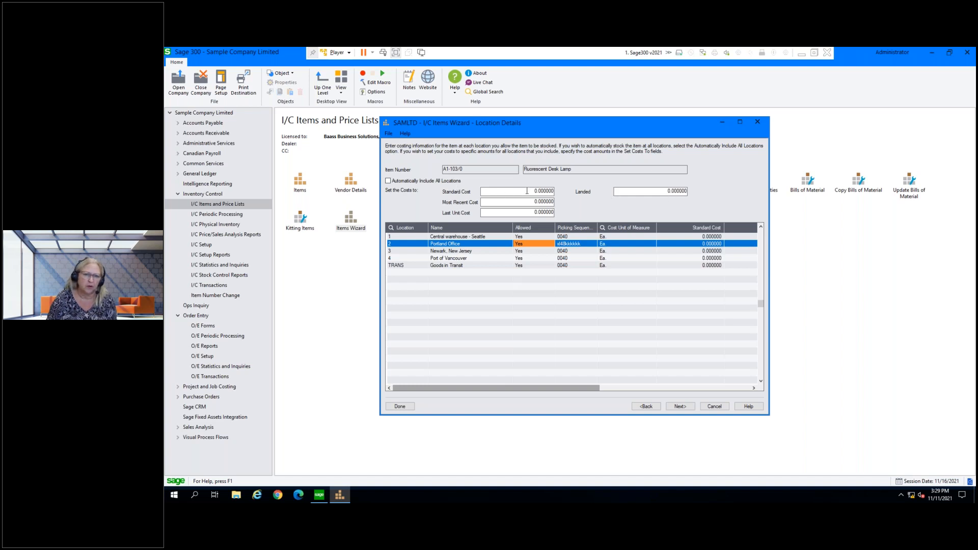
pyautogui.click(525, 191)
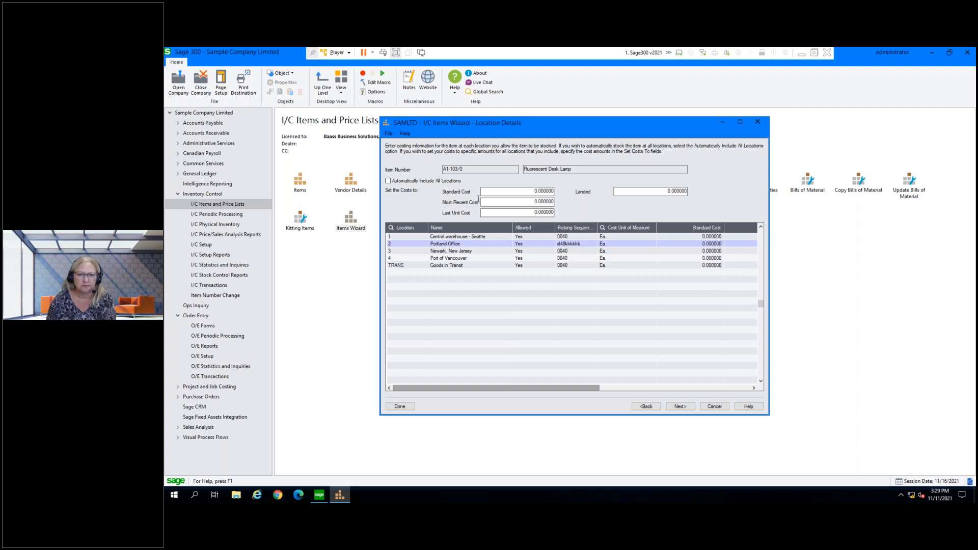
pyautogui.click(529, 201)
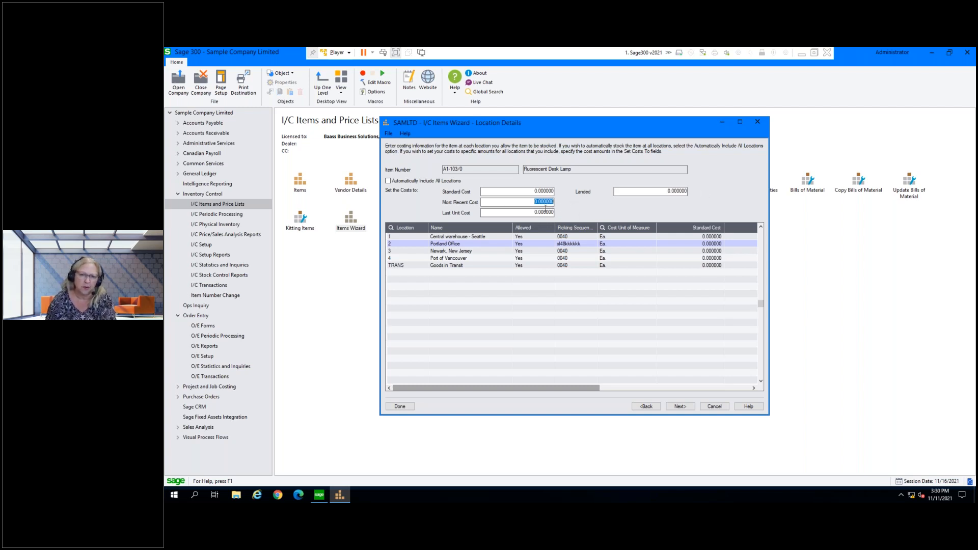
pyautogui.click(528, 213)
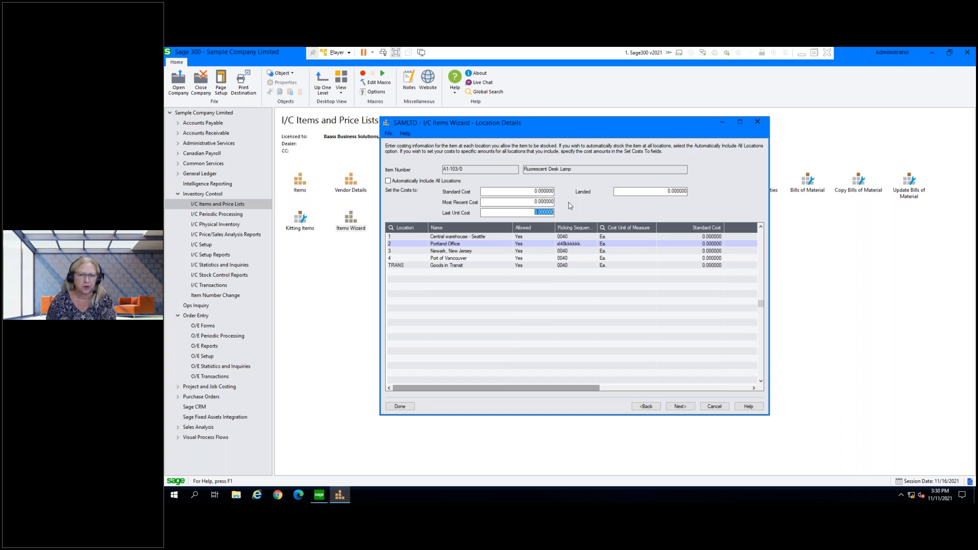
pyautogui.click(655, 191)
pyautogui.moveTo(703, 189); pyautogui.dragTo(703, 190)
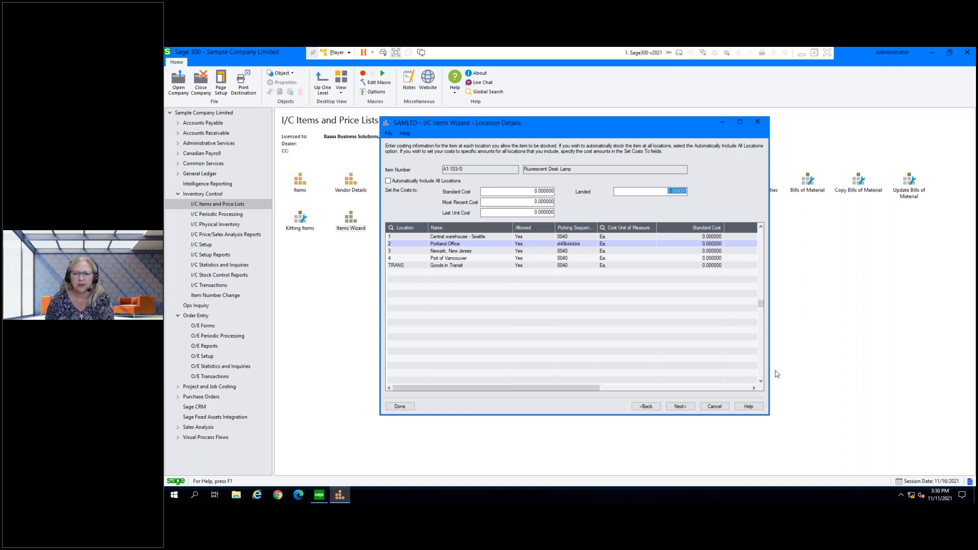
# Widen the window to reach the remaining cost columns and set the Portland Office's landed cost to 26.18.
pyautogui.moveTo(770, 381); pyautogui.dragTo(891, 381)
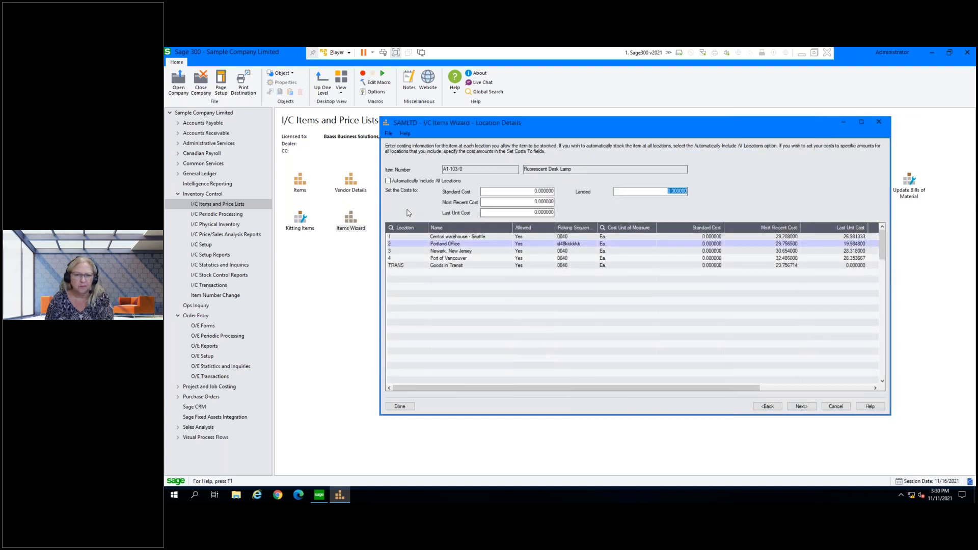
pyautogui.moveTo(709, 389); pyautogui.dragTo(846, 378)
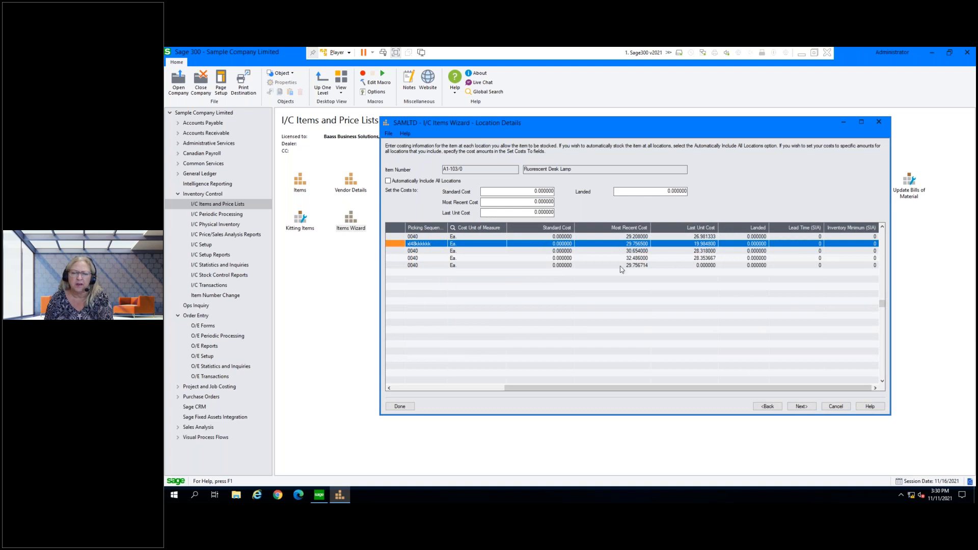
pyautogui.click(751, 244)
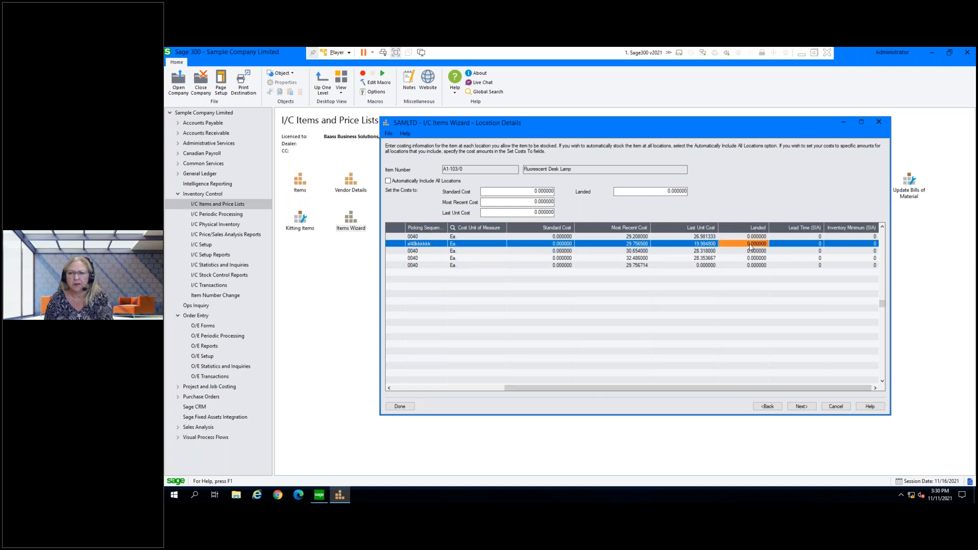
pyautogui.write('26')
pyautogui.press('Tab')
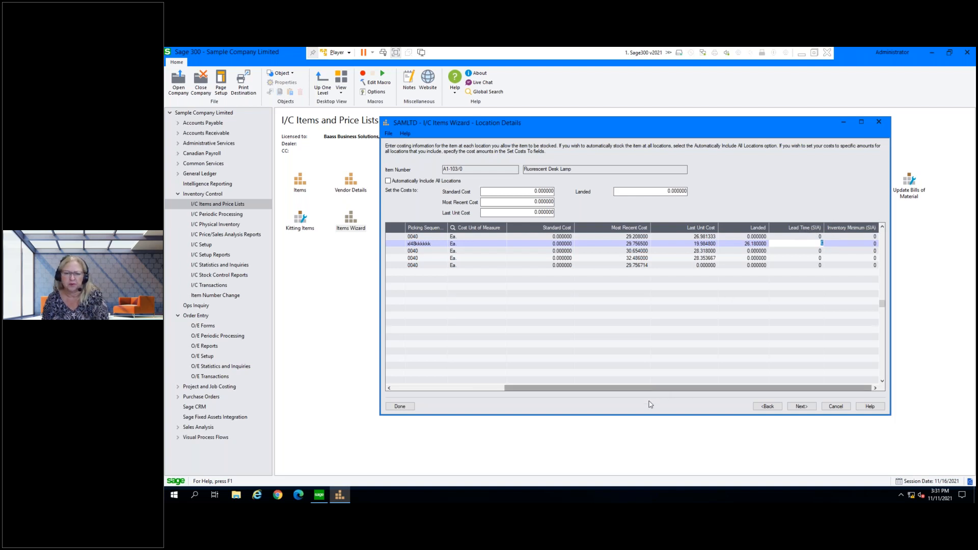
# Continue to the vendor details page and reposition the wizard window so that the whole page fits on screen.
pyautogui.click(802, 407)
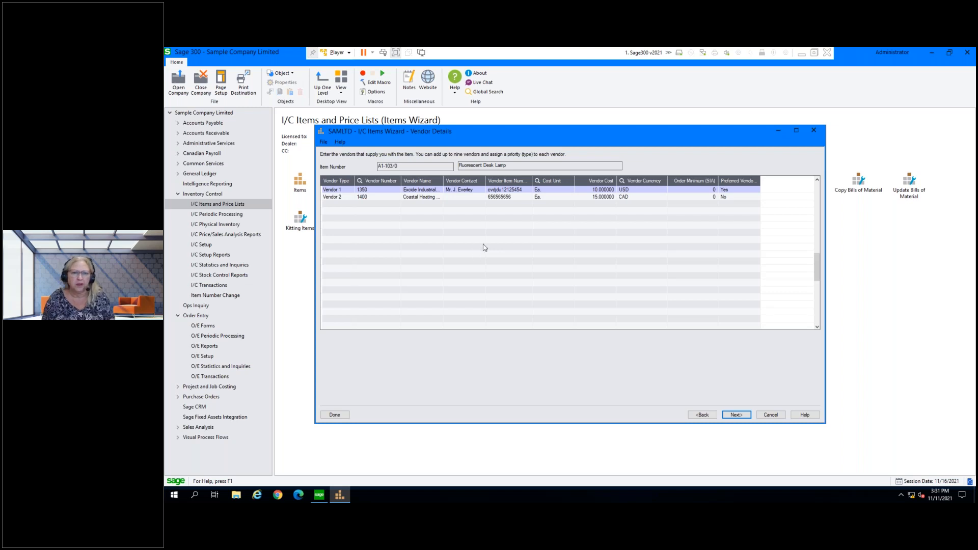
pyautogui.moveTo(495, 136); pyautogui.dragTo(507, 268)
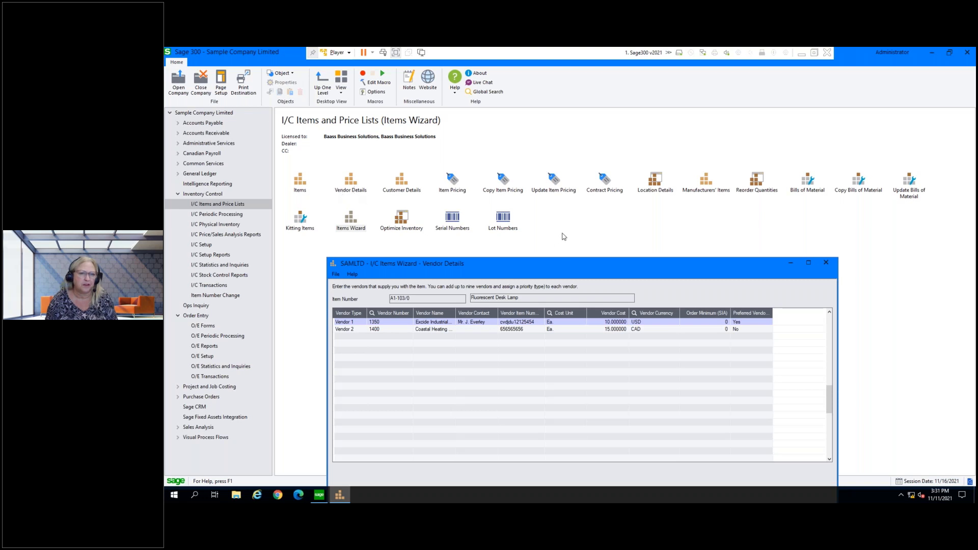
pyautogui.moveTo(604, 268); pyautogui.dragTo(629, 158)
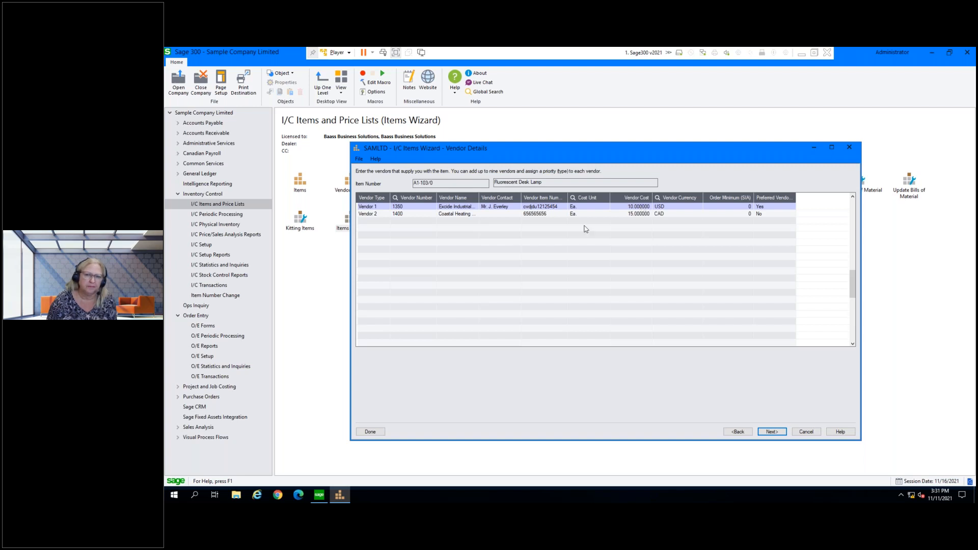
# Review the two vendors' types, contacts, item numbers, costs and currencies, and check the available cost units without choosing another.
pyautogui.click(367, 214)
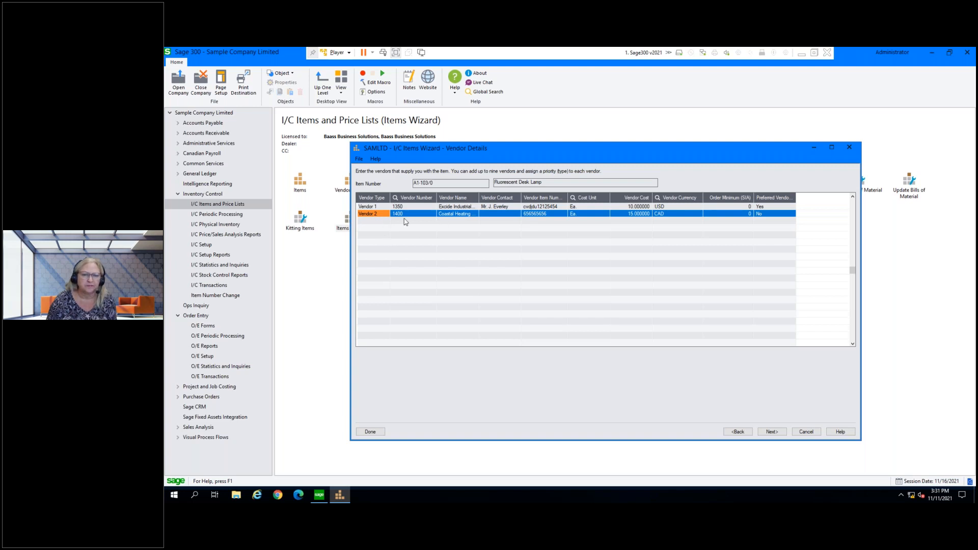
pyautogui.click(503, 215)
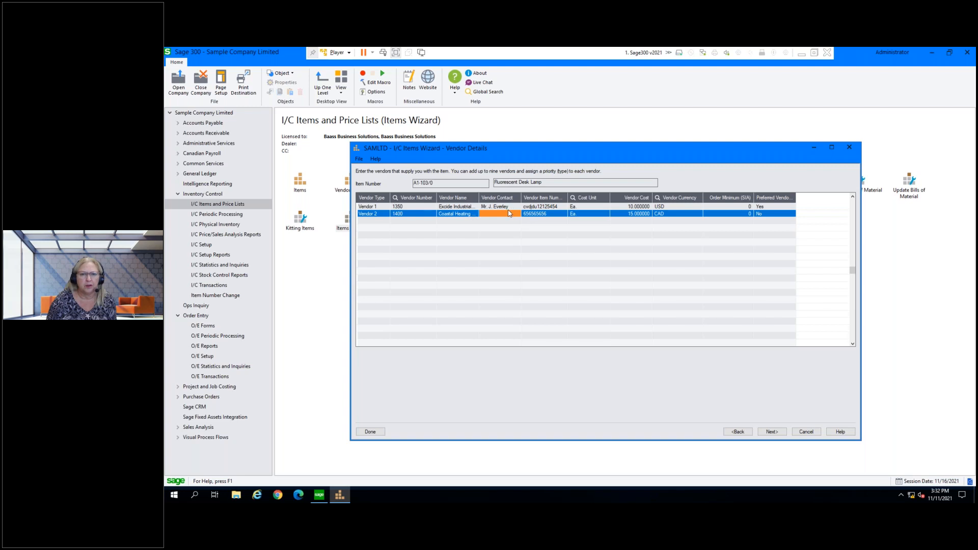
pyautogui.click(550, 207)
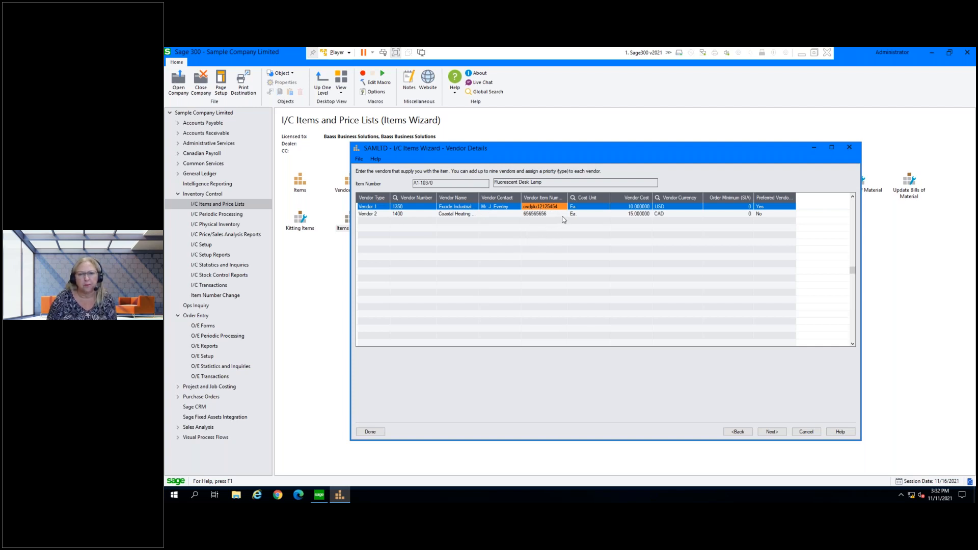
pyautogui.click(587, 208)
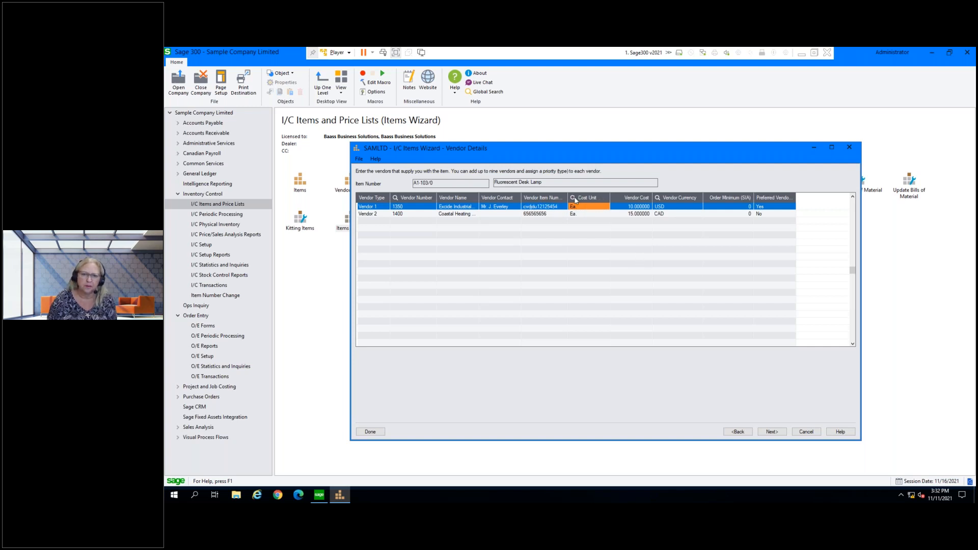
pyautogui.click(574, 199)
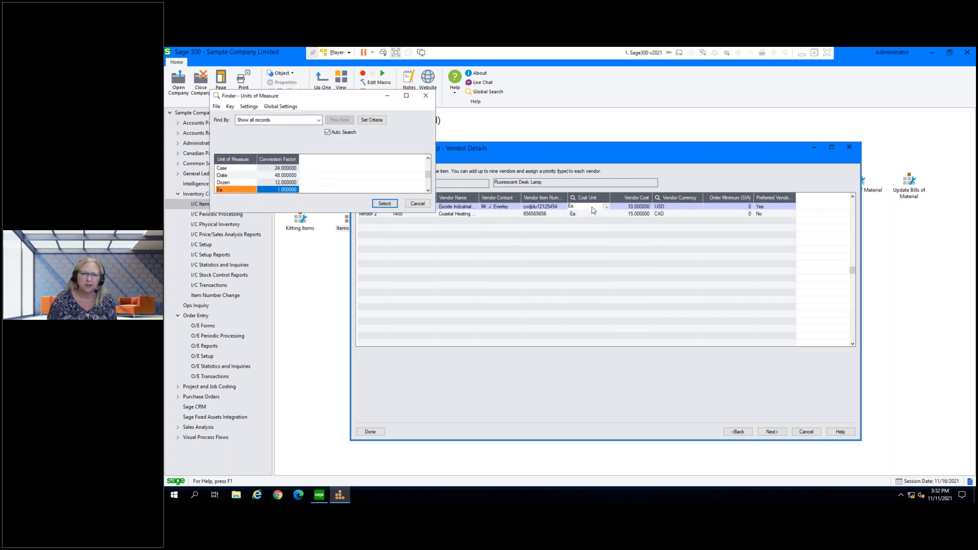
pyautogui.click(417, 203)
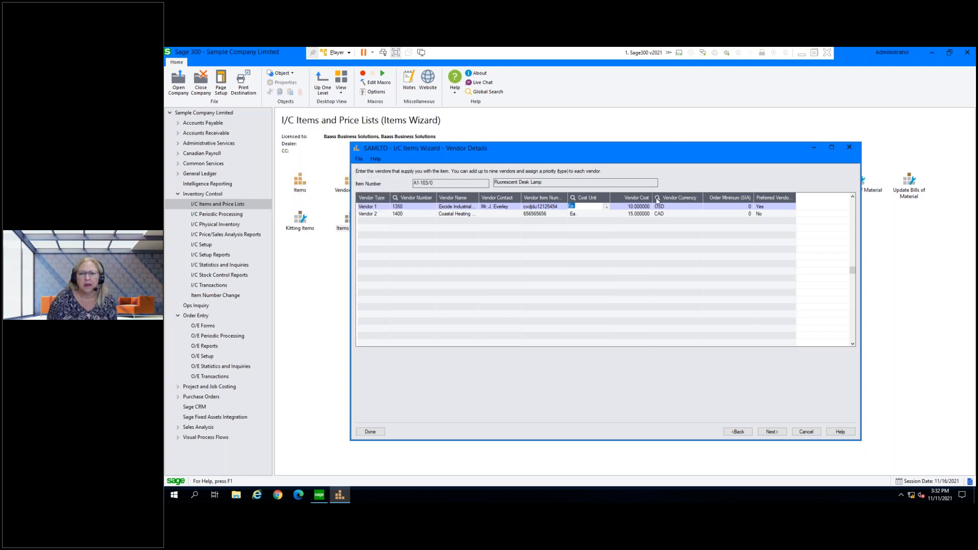
pyautogui.click(622, 207)
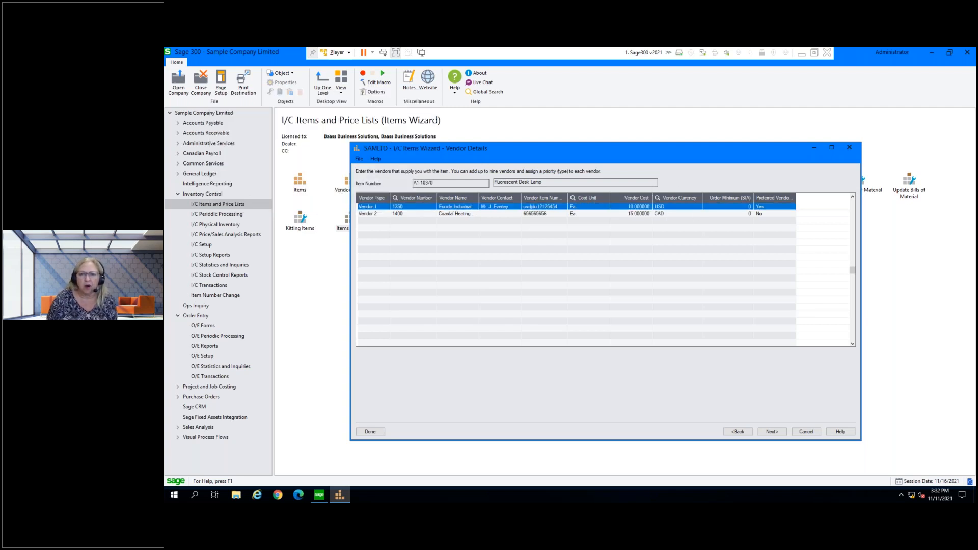
pyautogui.click(686, 208)
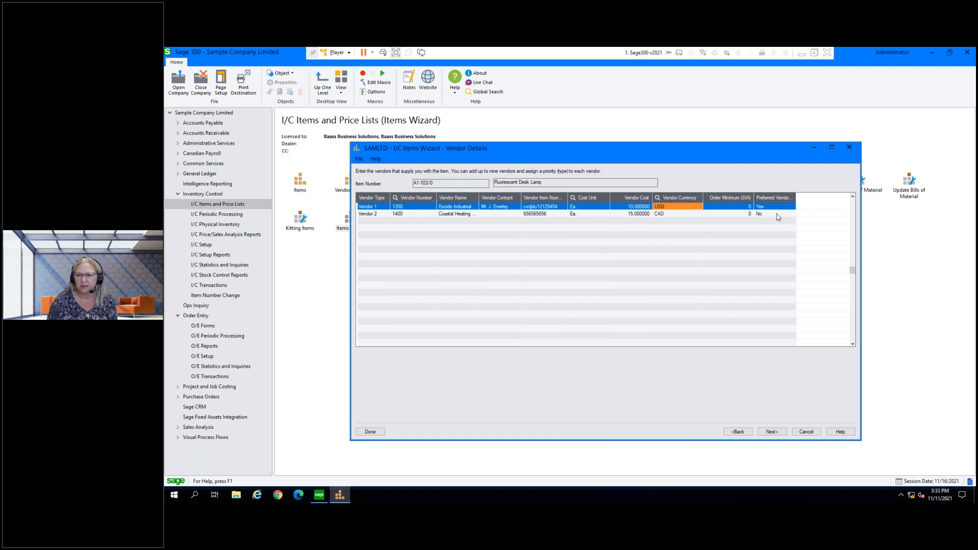
# Continue to the item pricing page and widen the currency description column to fit its full text.
pyautogui.click(772, 432)
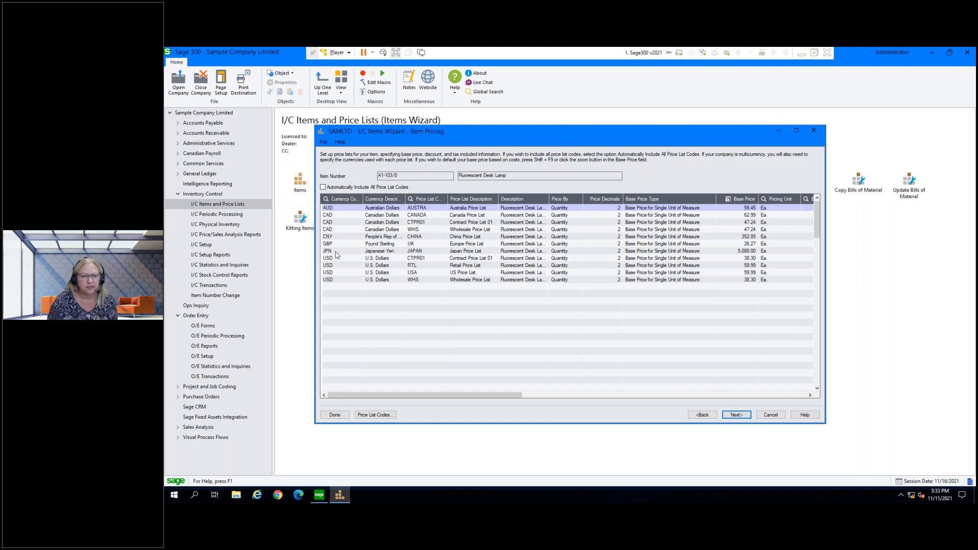
pyautogui.doubleClick(406, 195)
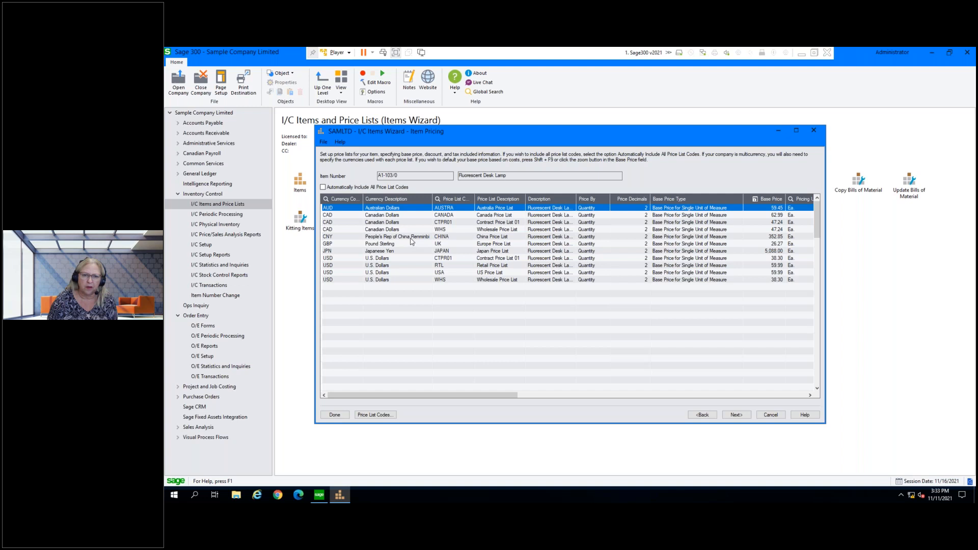
# Review the default base price methods for the Canadian dollar CANADA price list, and close the dialog without choosing one.
pyautogui.click(334, 215)
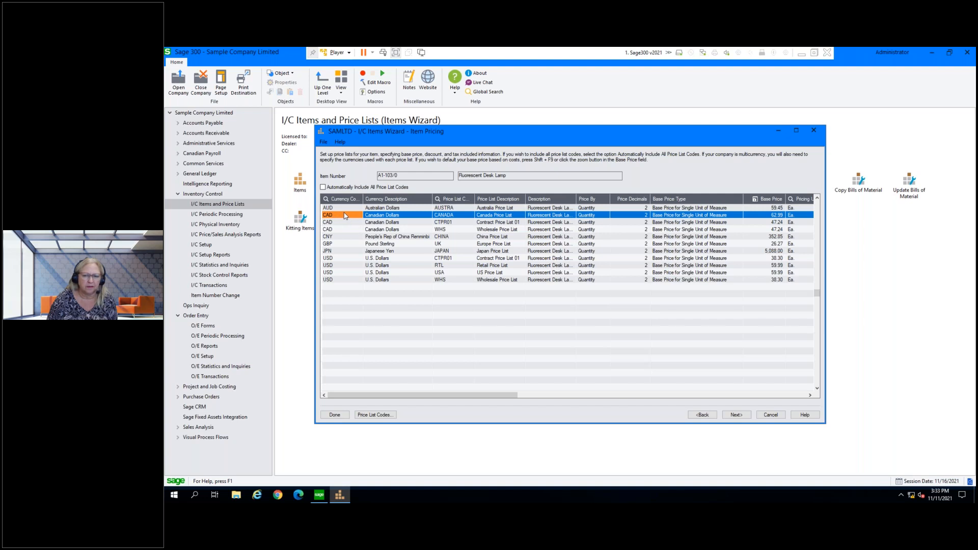
pyautogui.moveTo(462, 395); pyautogui.dragTo(580, 395)
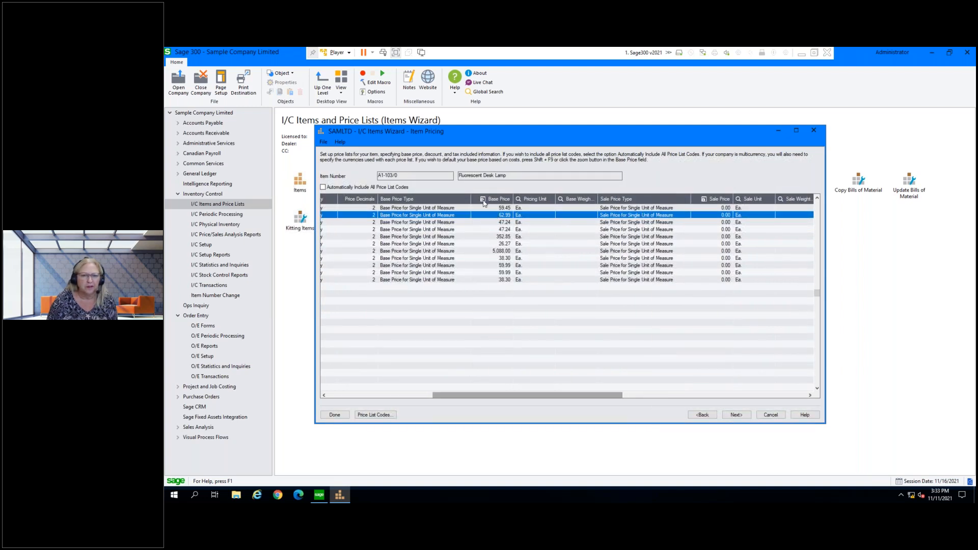
pyautogui.doubleClick(508, 216)
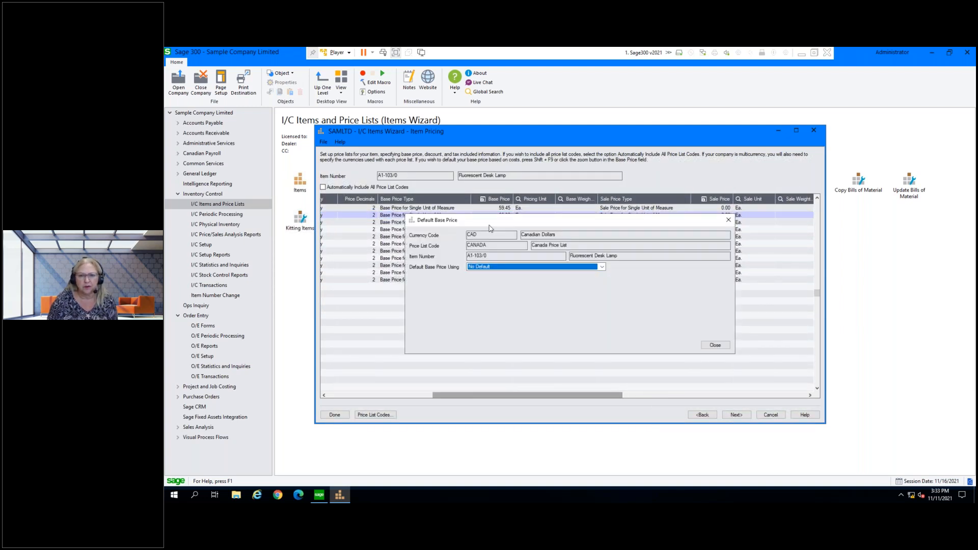
pyautogui.click(602, 267)
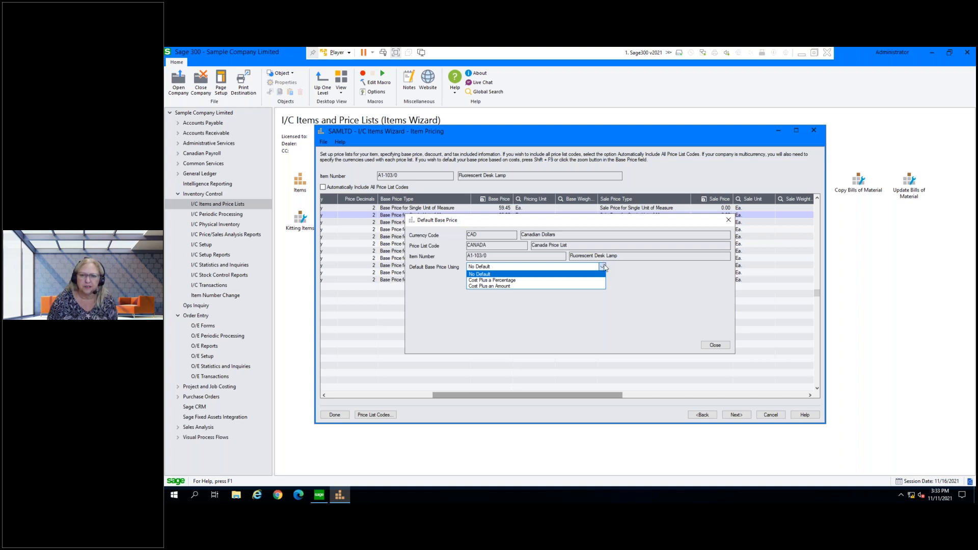
pyautogui.click(603, 266)
pyautogui.click(716, 345)
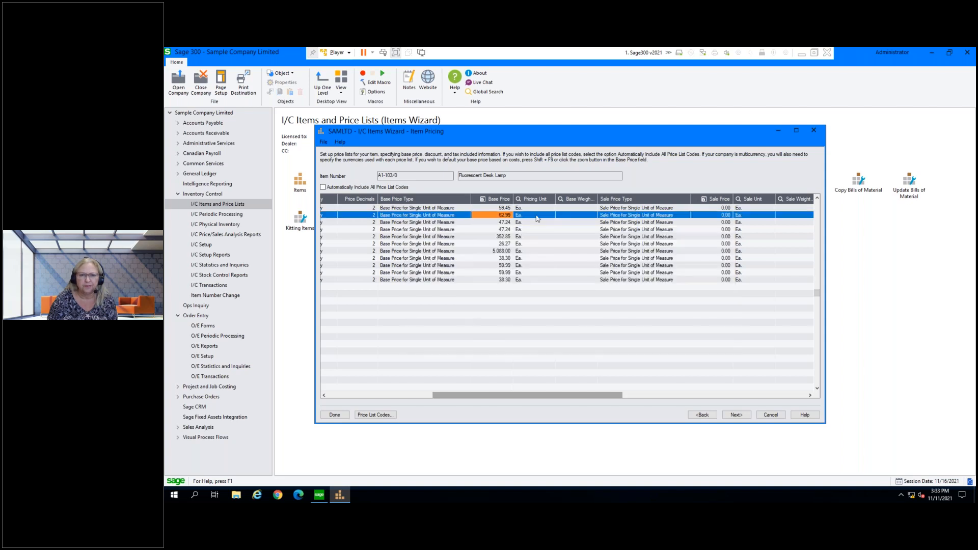
# Check the sale price types for the CANADA price list without choosing another, and review its sale price and sale date fields.
pyautogui.click(666, 217)
pyautogui.click(686, 216)
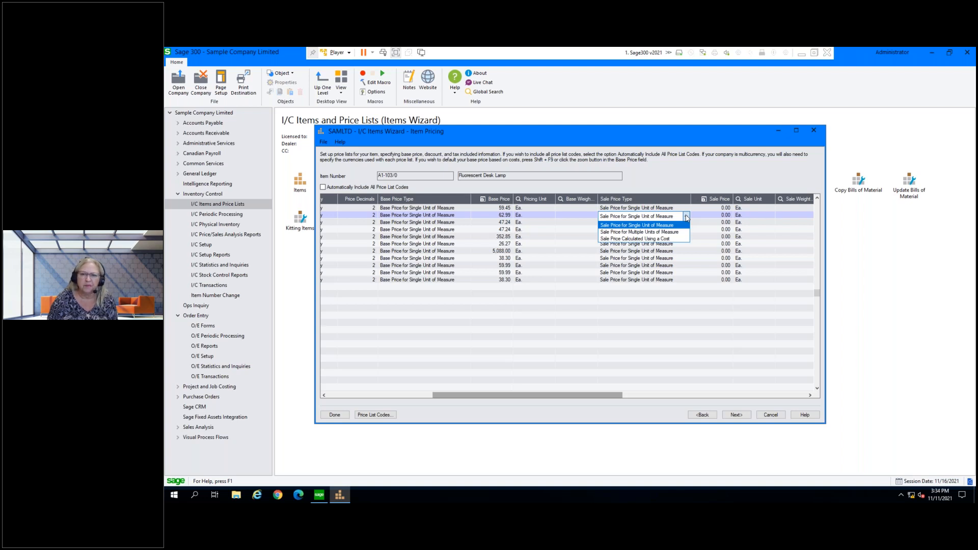
pyautogui.click(714, 215)
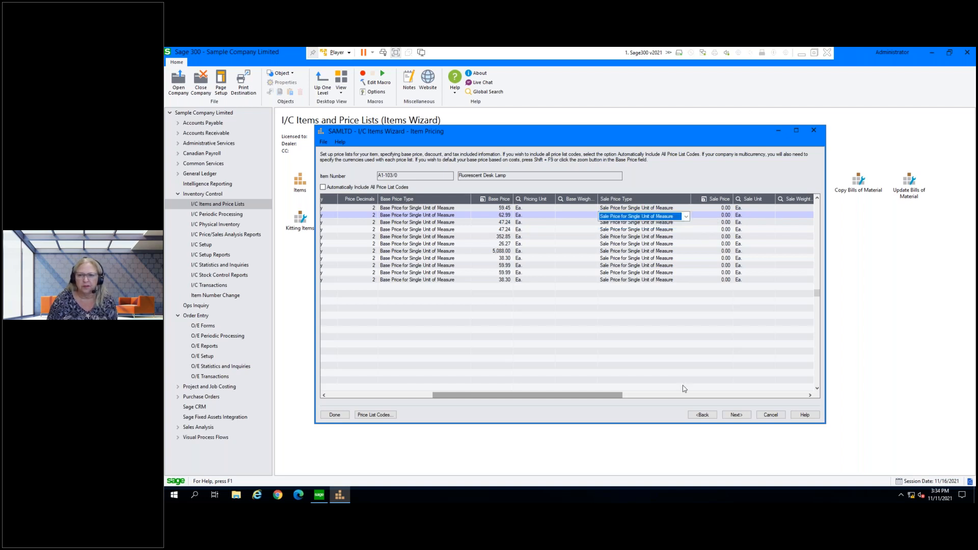
pyautogui.click(810, 395)
pyautogui.click(810, 396)
pyautogui.moveTo(470, 397); pyautogui.dragTo(537, 402)
pyautogui.click(548, 215)
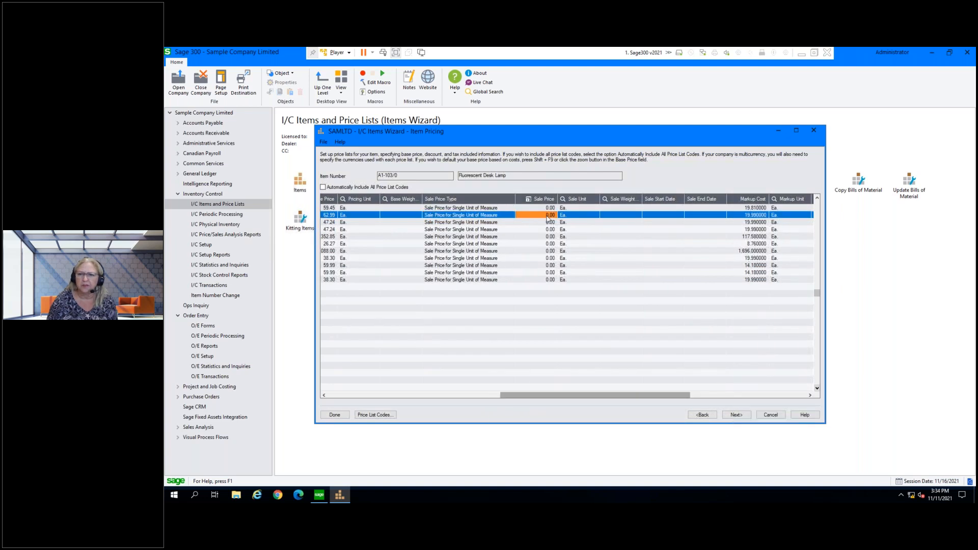
pyautogui.click(710, 218)
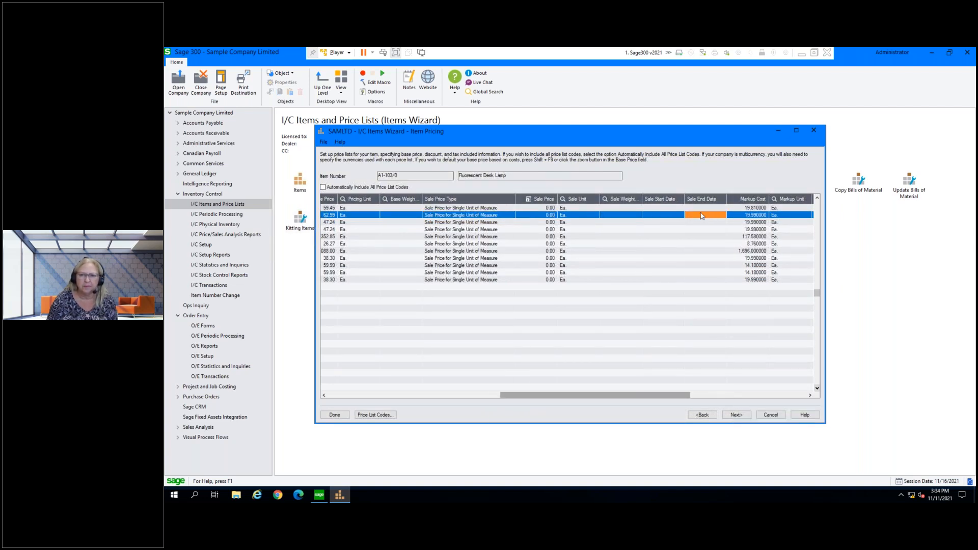
pyautogui.click(537, 217)
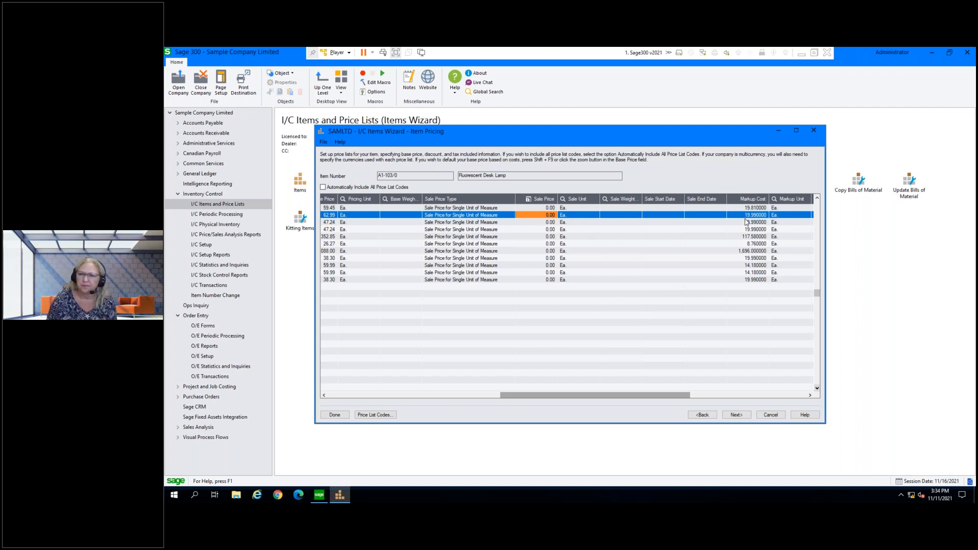
# Open the discount/markup information for the CANADA price list and set the price to be determined by Customer Type.
pyautogui.moveTo(676, 399); pyautogui.dragTo(809, 400)
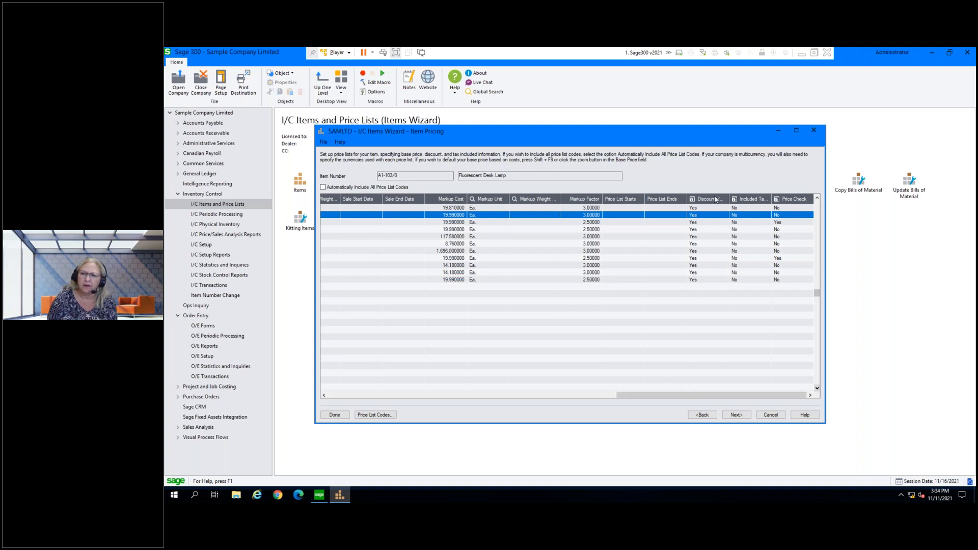
pyautogui.click(699, 201)
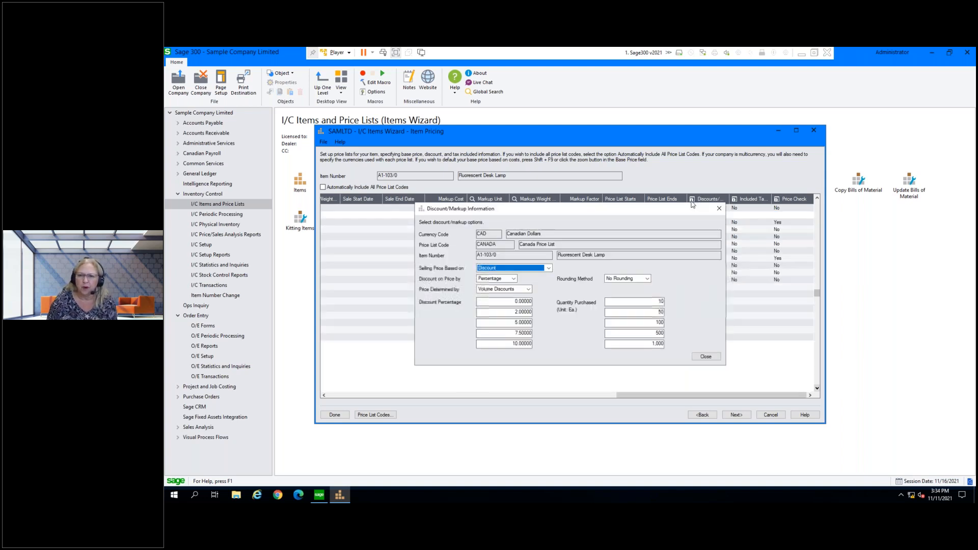
pyautogui.click(528, 289)
pyautogui.click(490, 297)
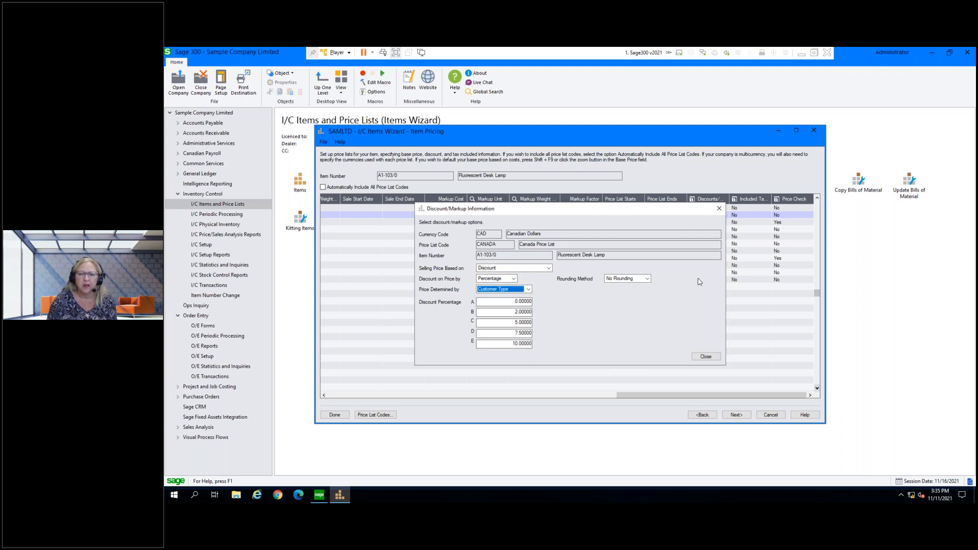
# Check the rounding methods, selling price bases and discount methods in the discount/markup information, keeping No Rounding, Discount and Percentage.
pyautogui.click(649, 280)
pyautogui.click(648, 279)
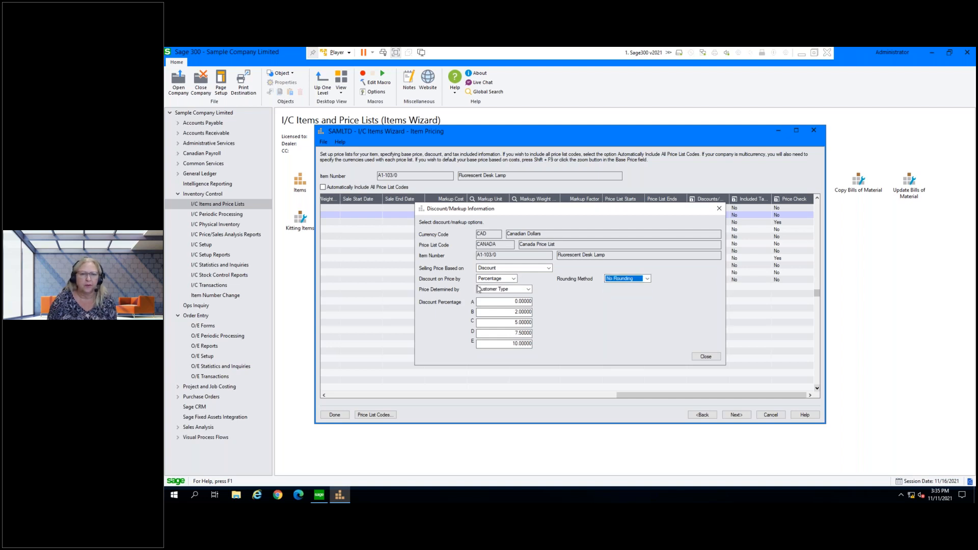
pyautogui.click(537, 270)
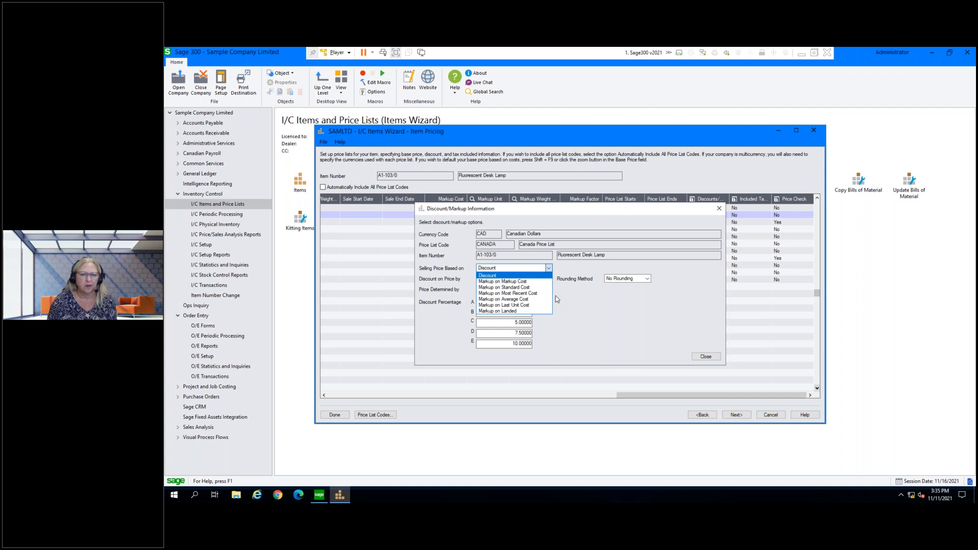
pyautogui.click(504, 276)
pyautogui.click(510, 280)
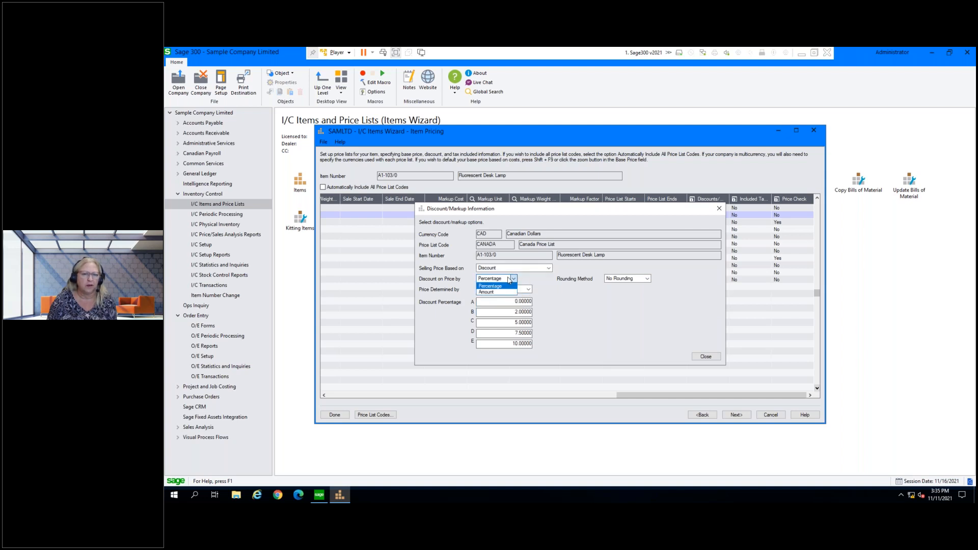
pyautogui.click(587, 318)
# Set the price determination back to Volume Discounts and close the discount/markup information.
pyautogui.click(529, 289)
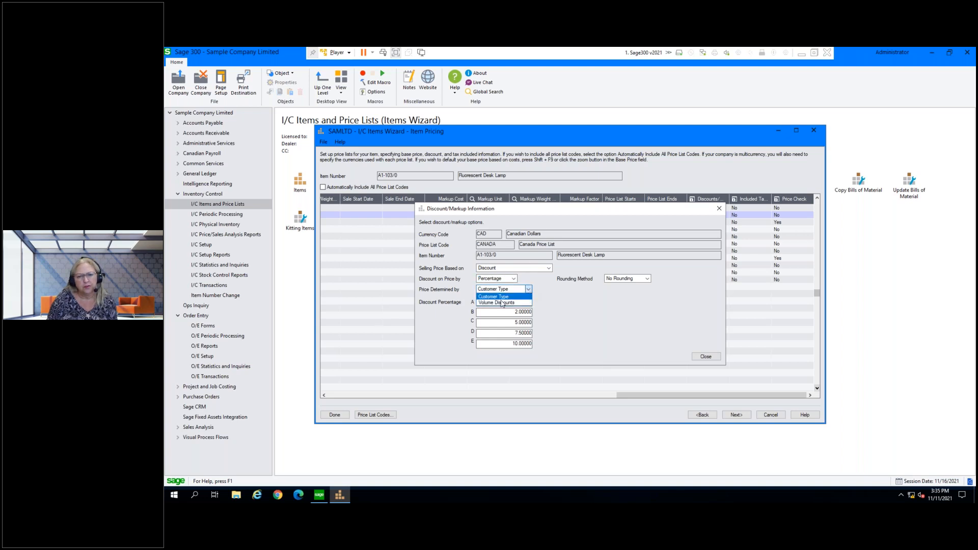
pyautogui.click(495, 303)
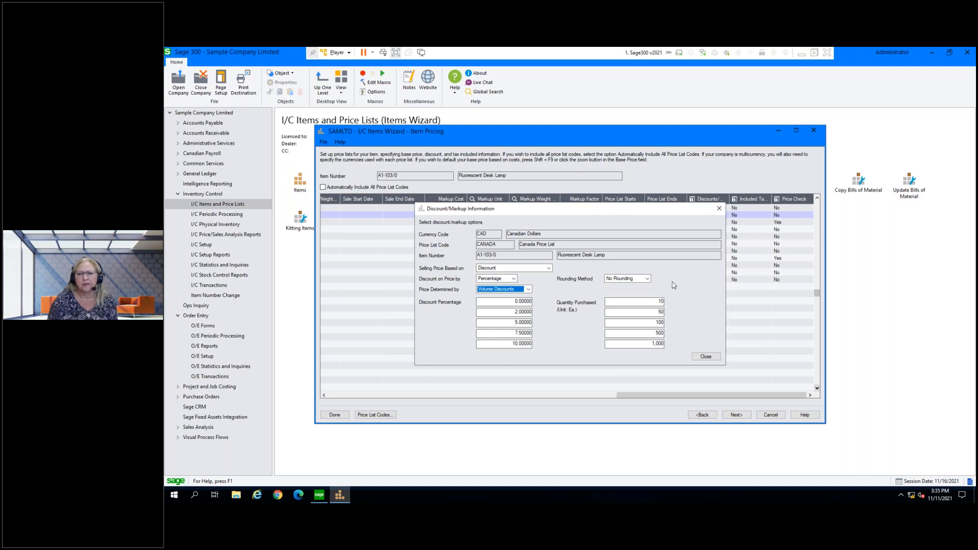
pyautogui.click(706, 357)
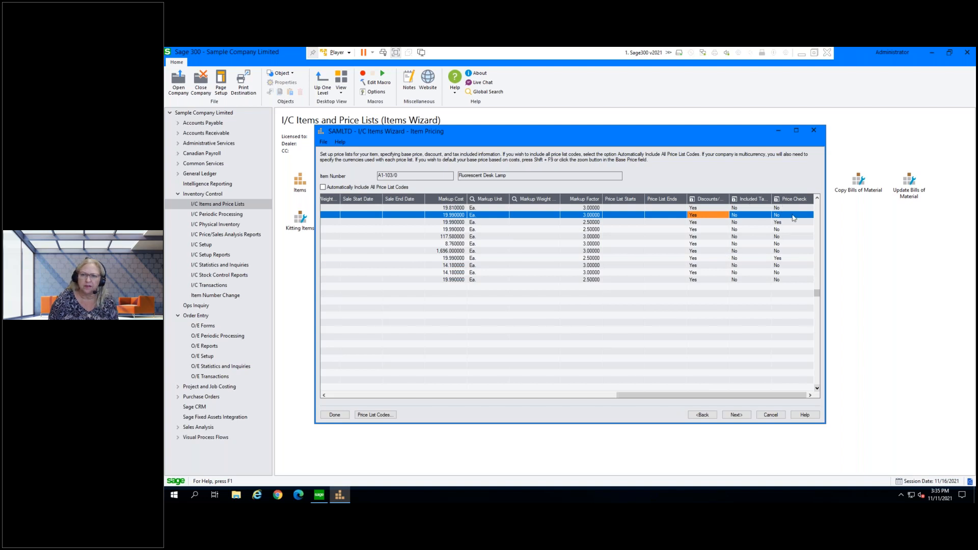
# Open the price check settings for the CANADA price list and try the Warning and Approval check types.
pyautogui.click(778, 200)
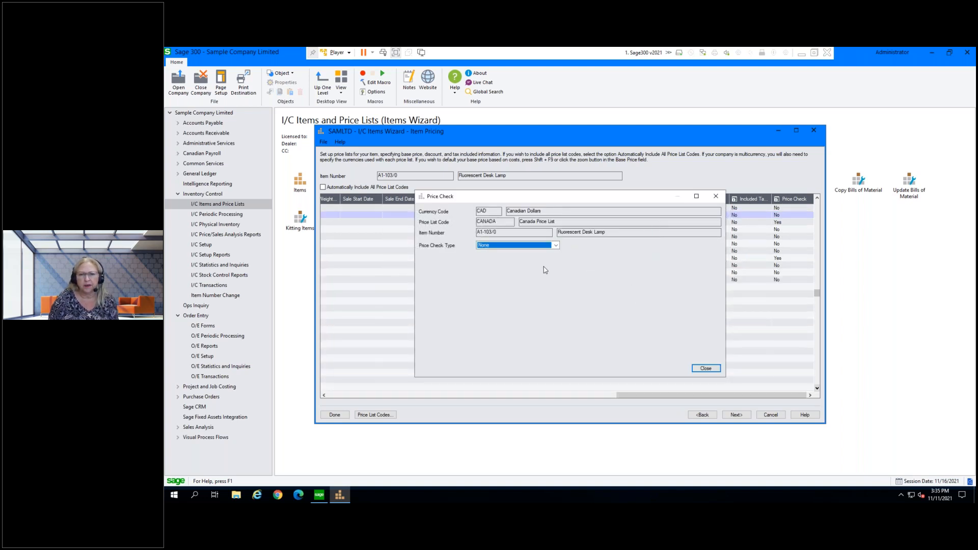
pyautogui.click(556, 246)
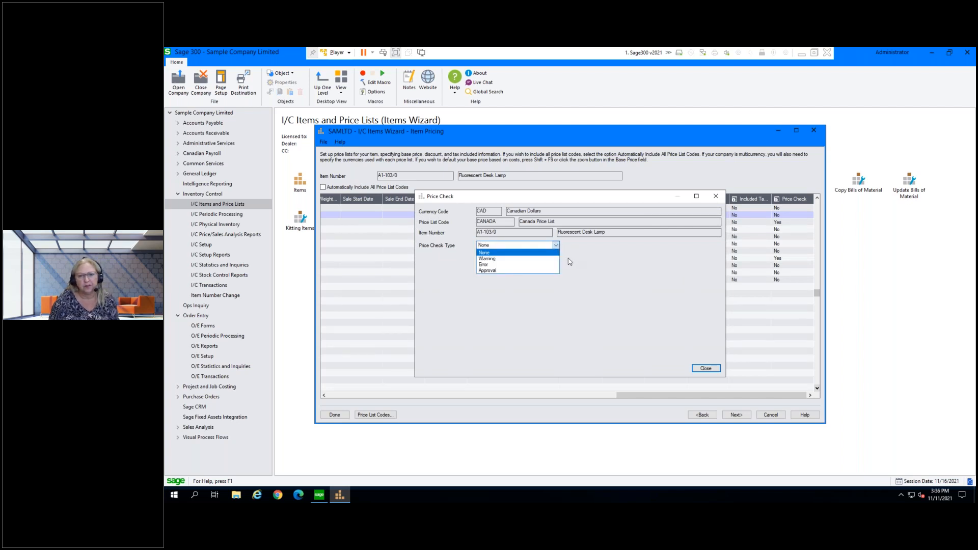
pyautogui.click(492, 259)
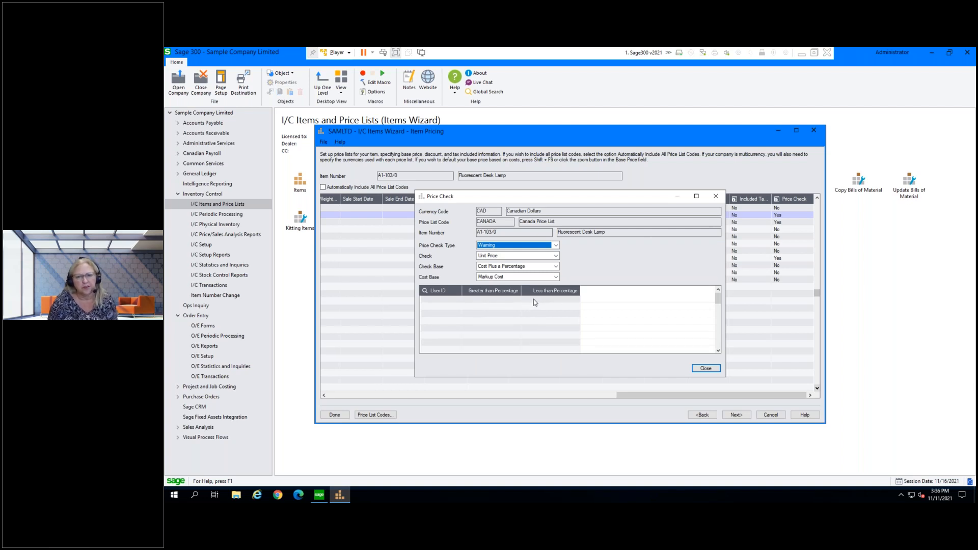
pyautogui.click(557, 245)
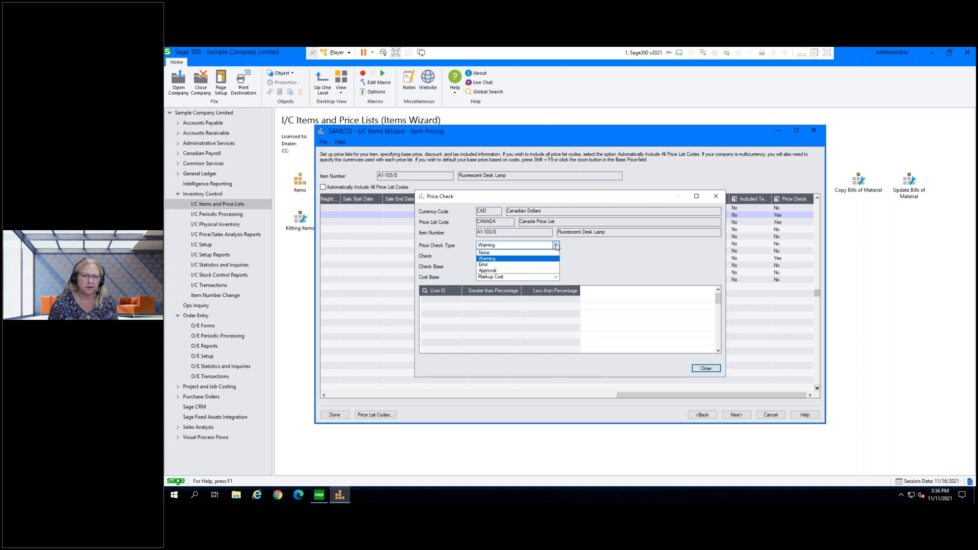
pyautogui.click(505, 271)
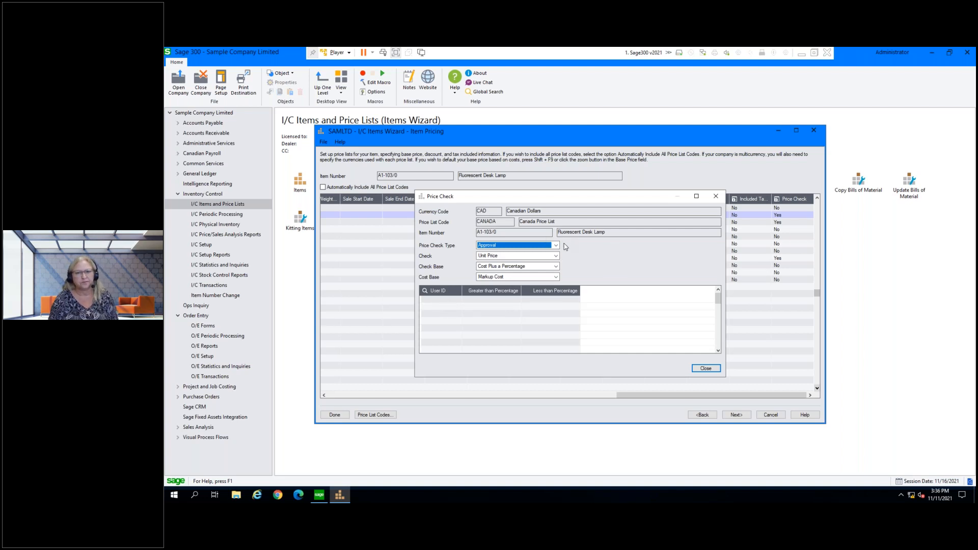
# Set the price check type back to None and close the price check settings.
pyautogui.click(533, 246)
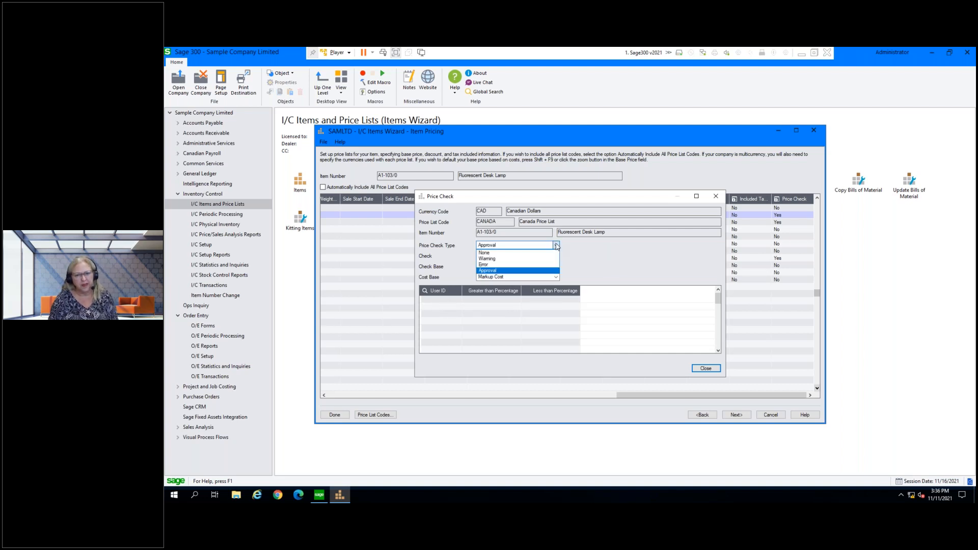
pyautogui.click(482, 253)
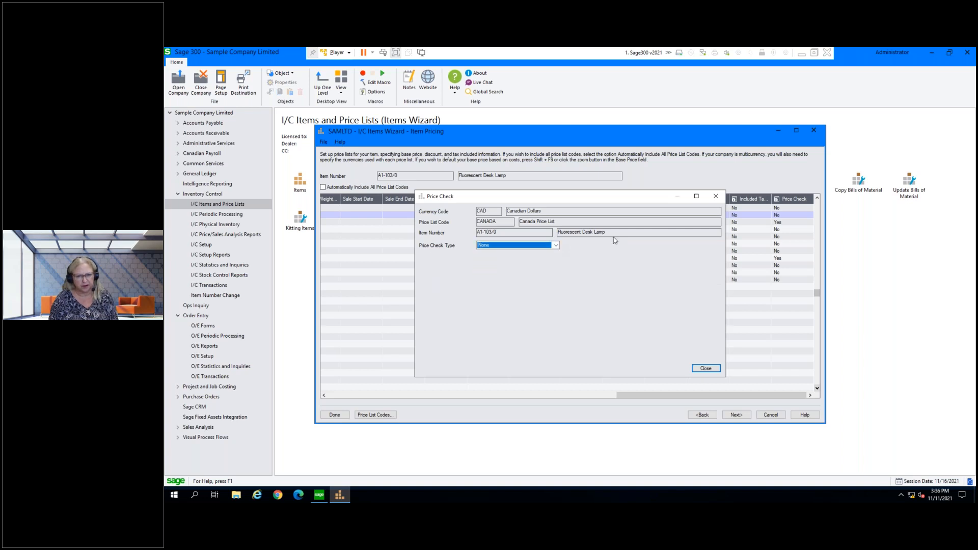
pyautogui.click(706, 369)
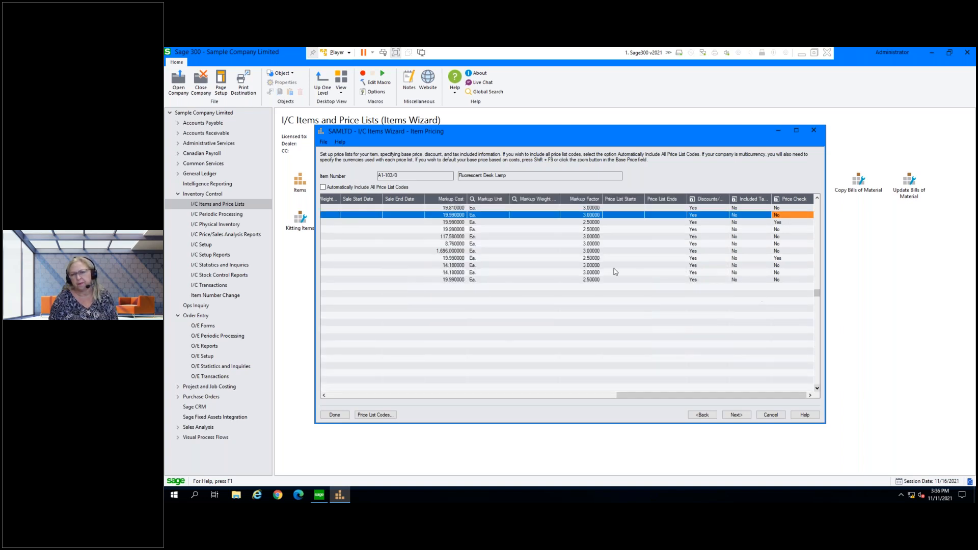
# Continue to the contract pricing page and review both customers' price lists, customer types, calculated prices, expiration dates and pricing units.
pyautogui.click(735, 414)
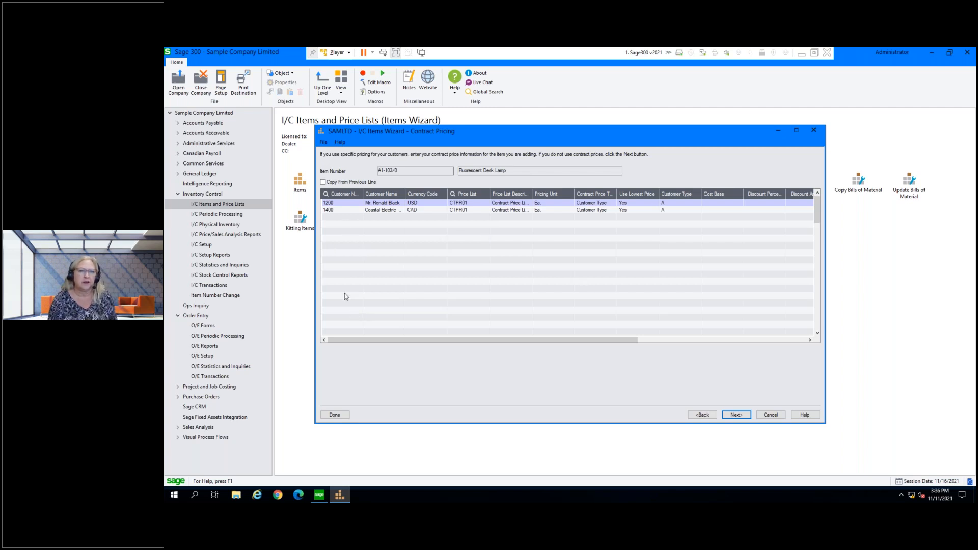
pyautogui.click(369, 204)
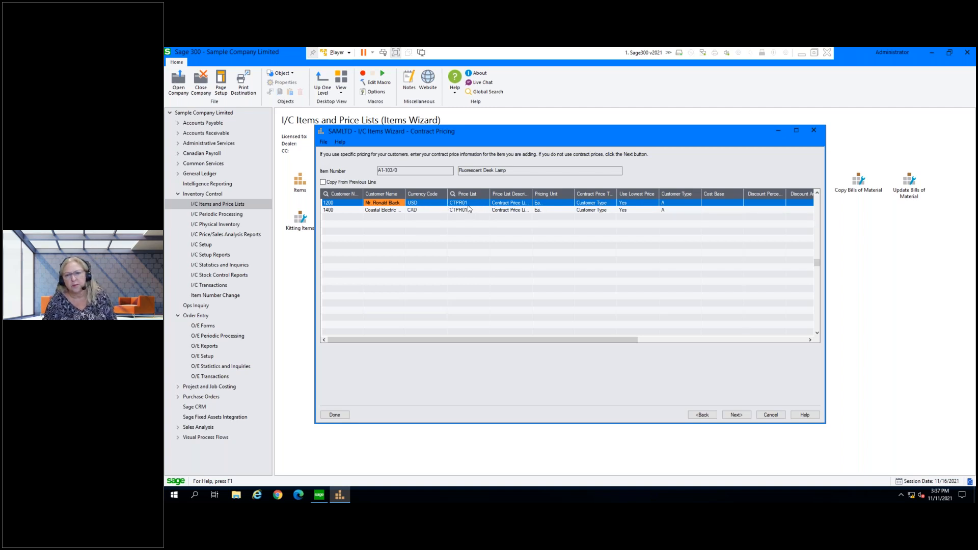
pyautogui.click(679, 204)
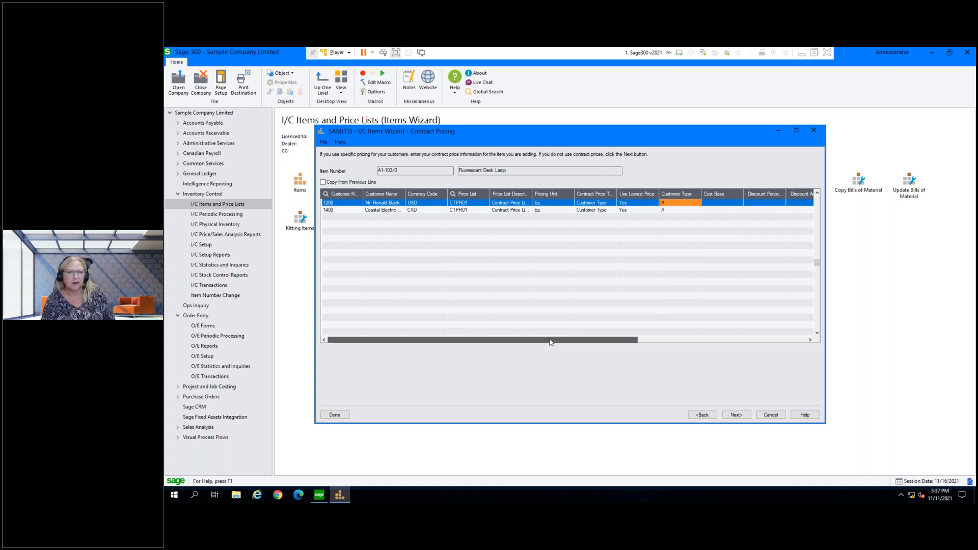
pyautogui.moveTo(551, 341); pyautogui.dragTo(724, 338)
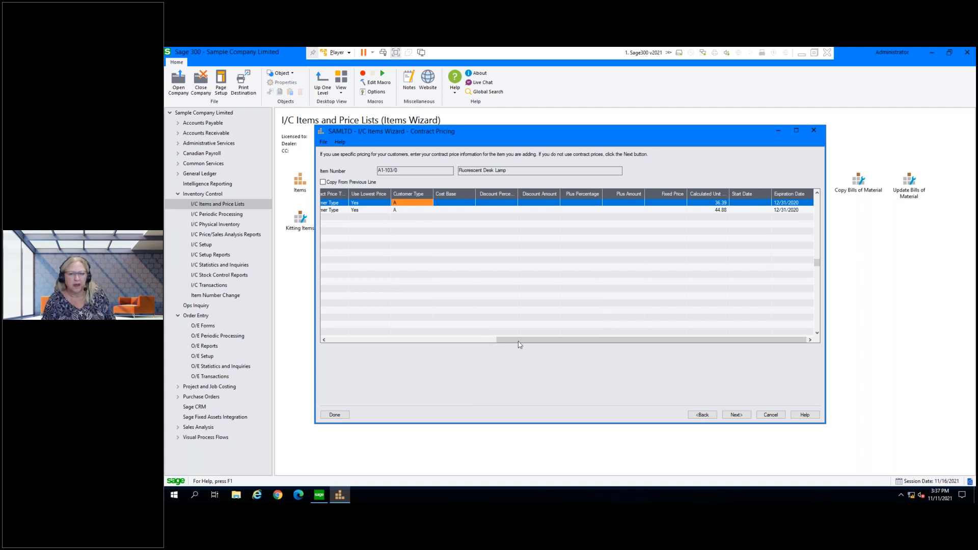
pyautogui.click(399, 341)
pyautogui.moveTo(399, 341); pyautogui.dragTo(327, 340)
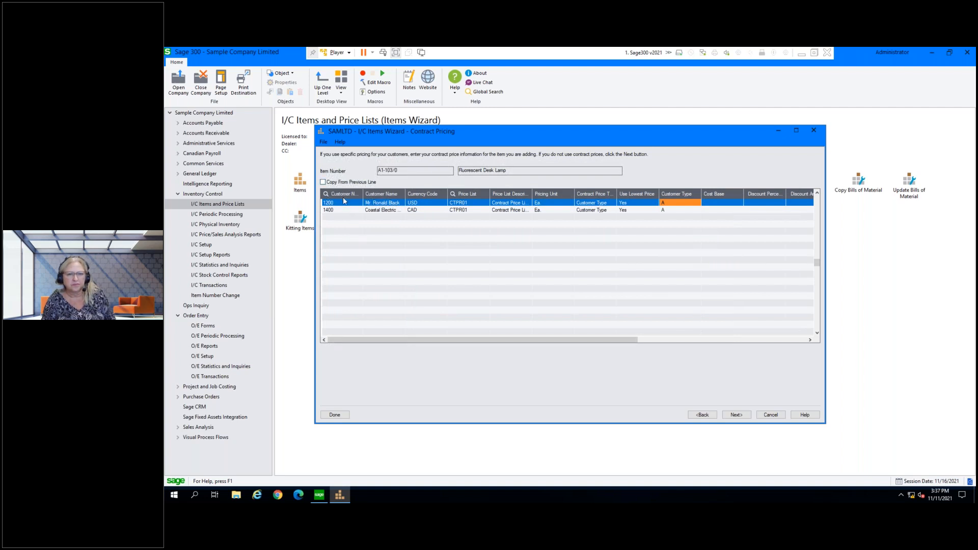
pyautogui.click(668, 211)
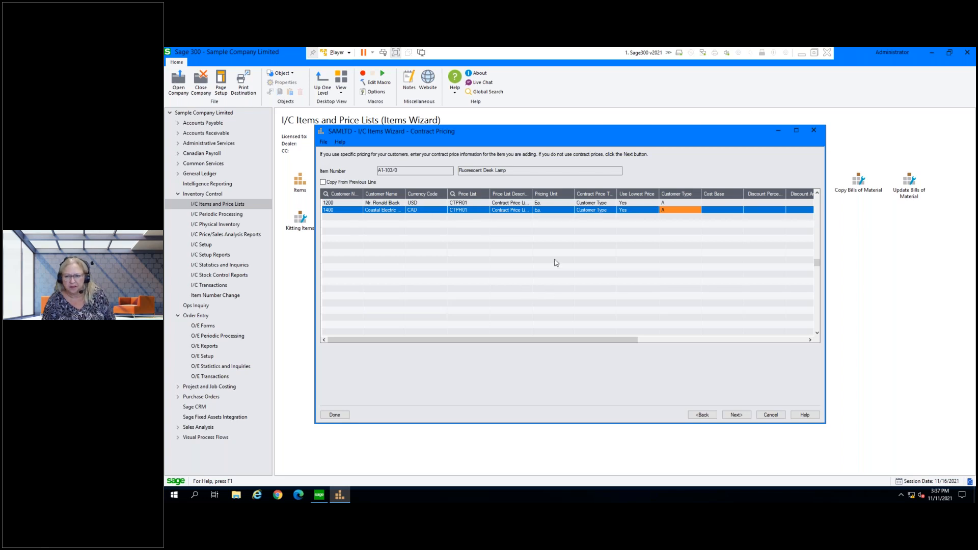
pyautogui.click(544, 211)
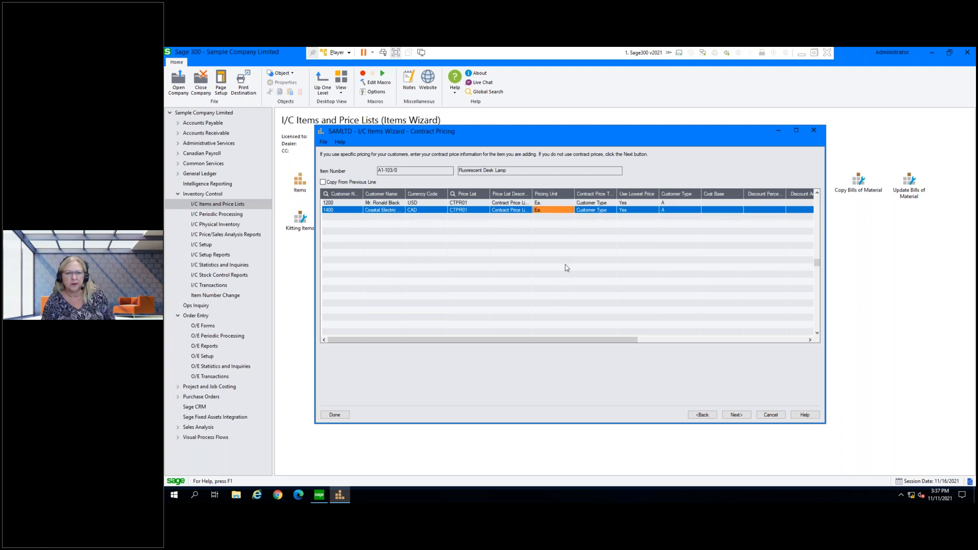
# Review the manufacturers' item numbers page, and continue to the customer details page to review the customers' item numbers, units, comments and instructions.
pyautogui.click(737, 415)
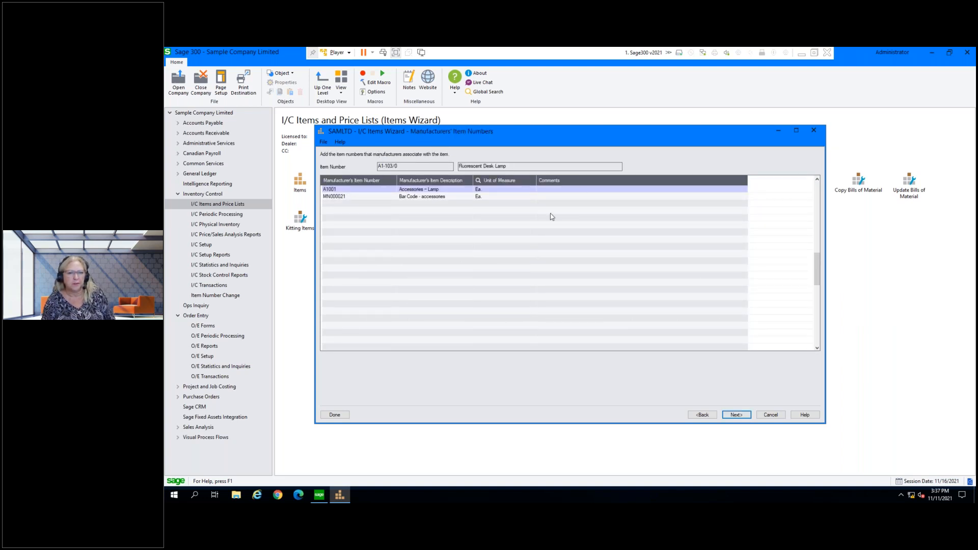
pyautogui.click(350, 189)
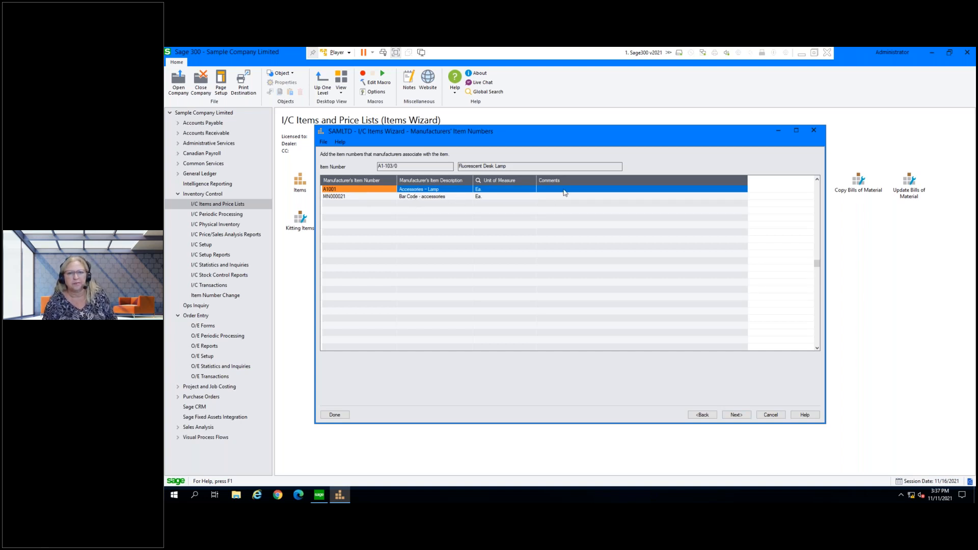
pyautogui.click(736, 415)
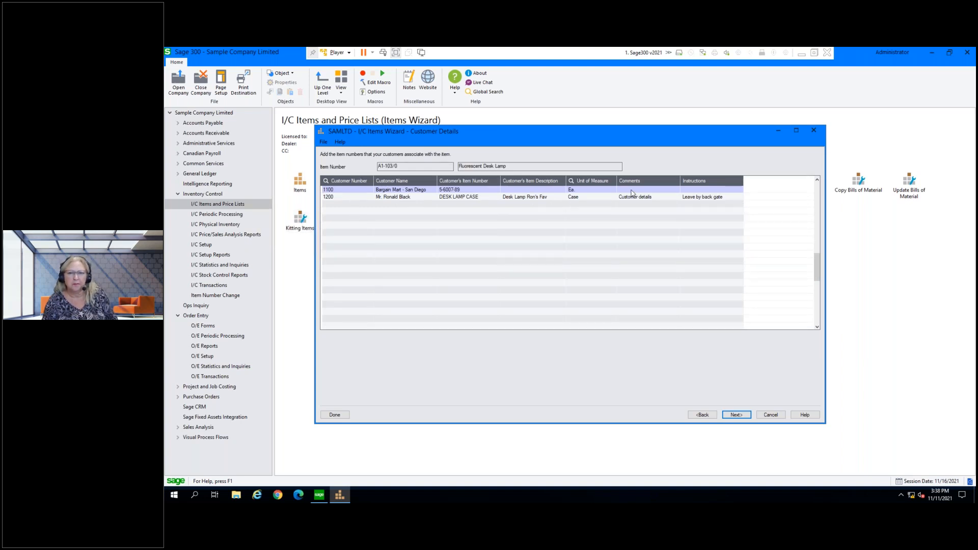
pyautogui.click(456, 199)
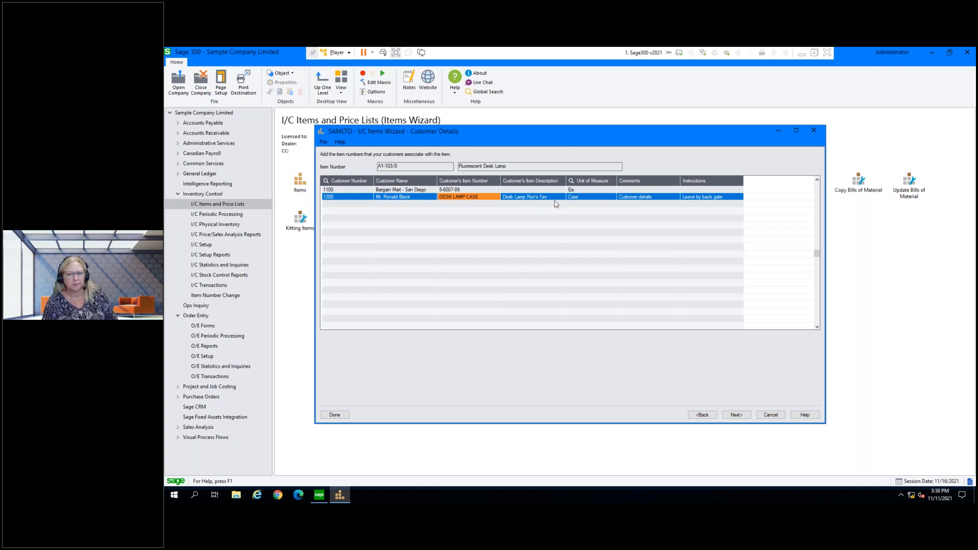
# Continue to the reorder quantities page, load location 1, and review the reorder figures for the 05/01 and 06/01 periods.
pyautogui.click(740, 416)
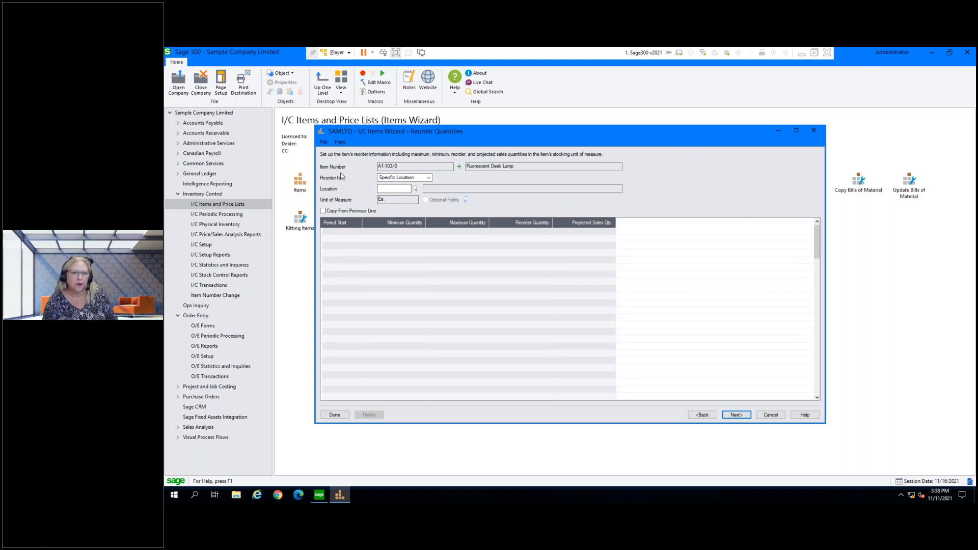
pyautogui.click(406, 189)
pyautogui.write('1')
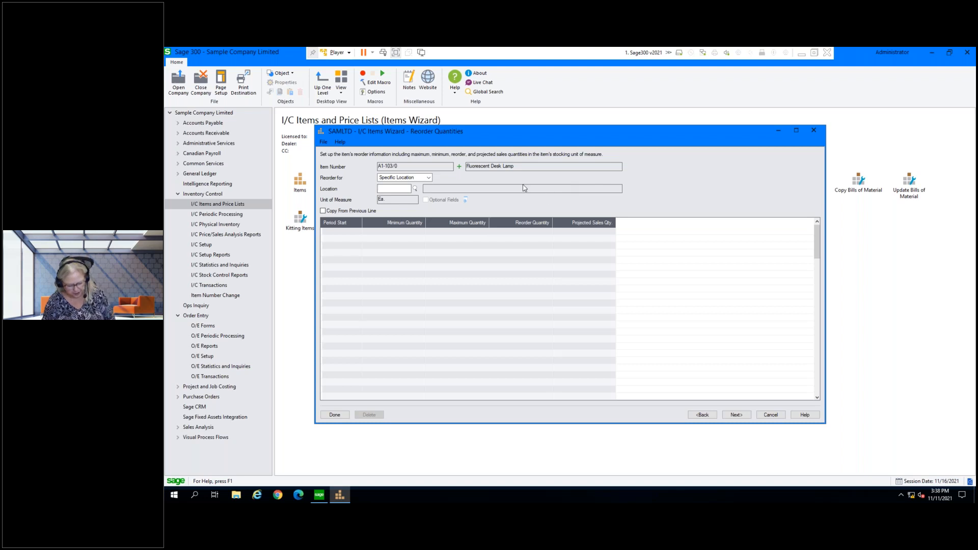
pyautogui.press('Tab')
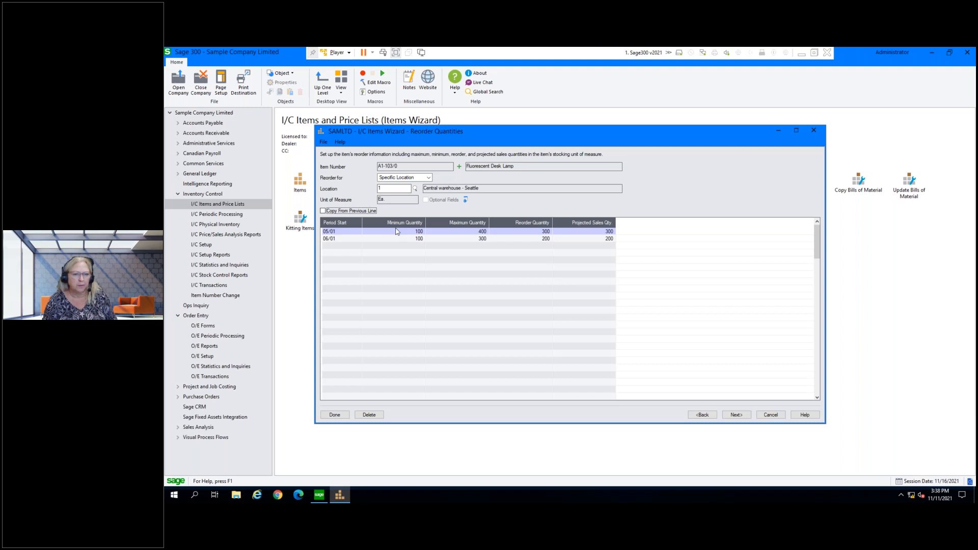
pyautogui.click(541, 233)
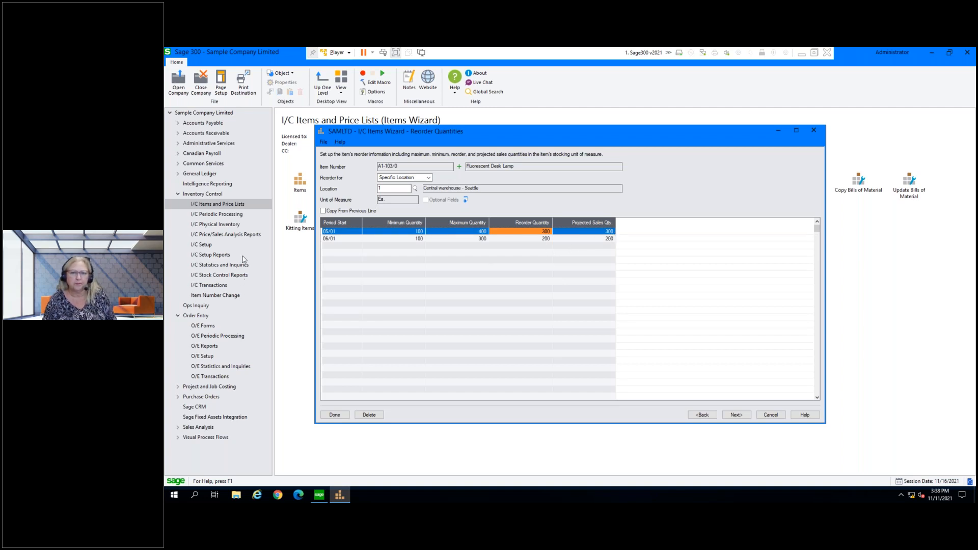
pyautogui.click(324, 232)
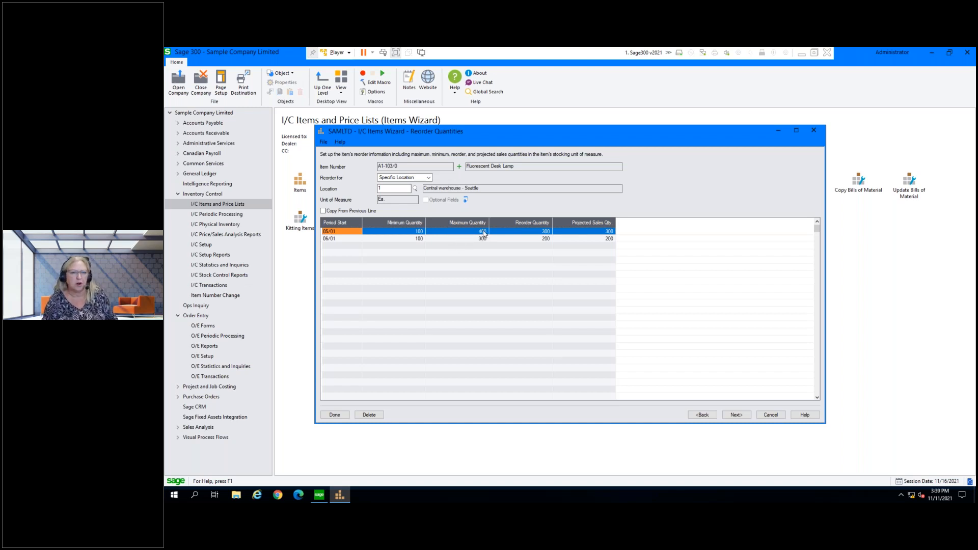
pyautogui.click(328, 240)
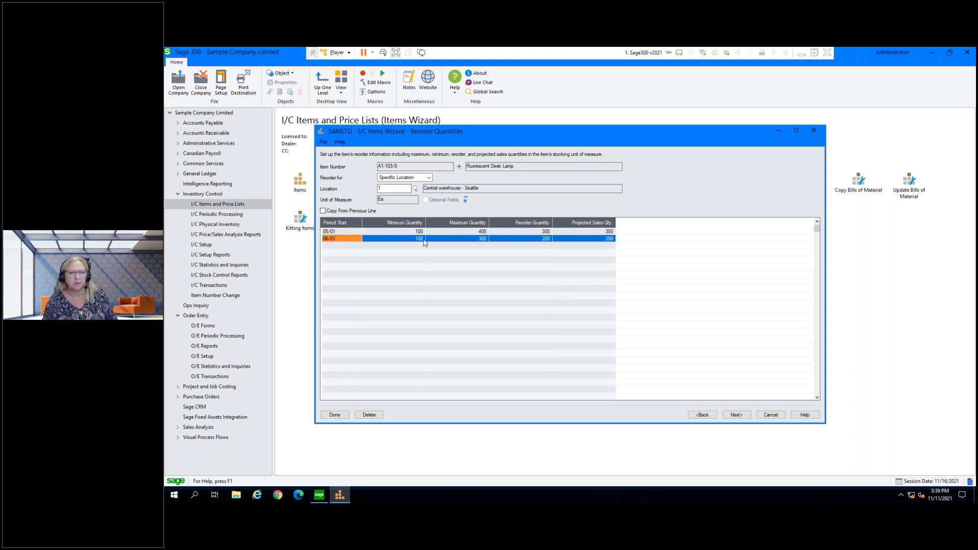
# Proceed through the wizard's summary to save the changes to item A1-103/0, and finish without modifying another item.
pyautogui.click(737, 415)
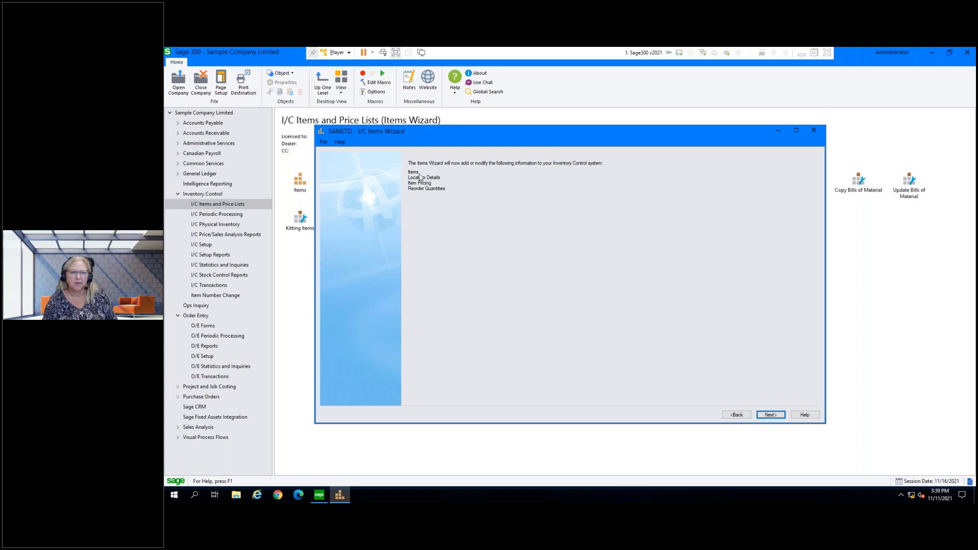
pyautogui.click(770, 415)
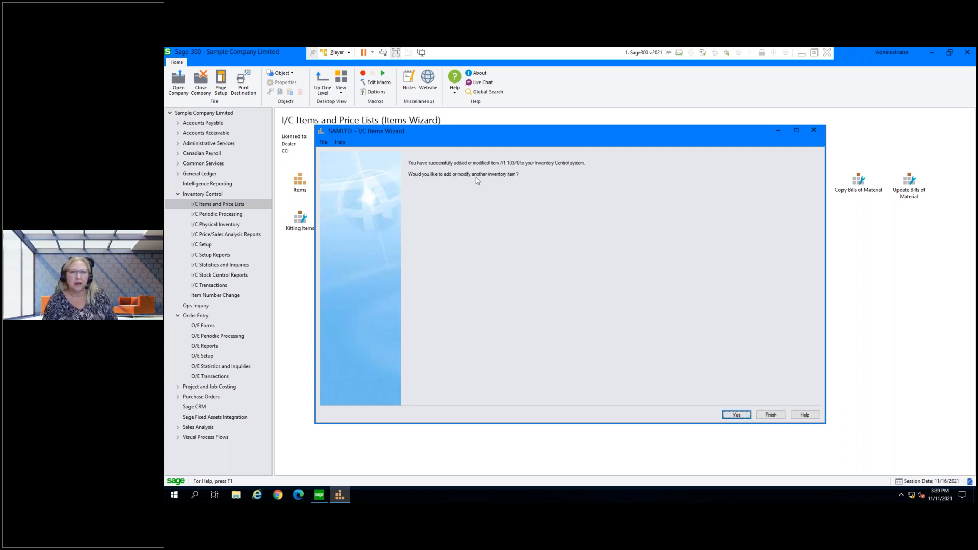
pyautogui.click(774, 418)
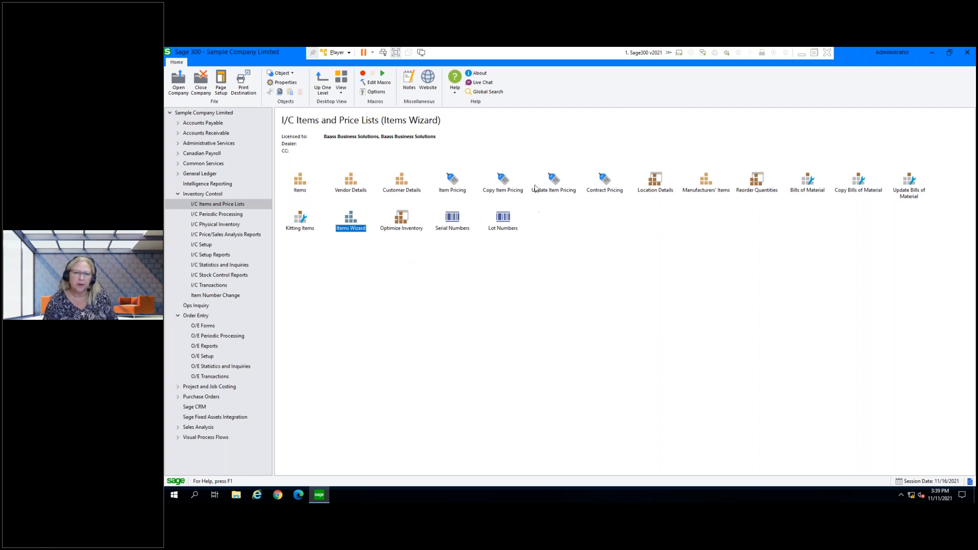
# Open Update Item Pricing and set both ends of the price list code range to CANADA.
pyautogui.click(552, 187)
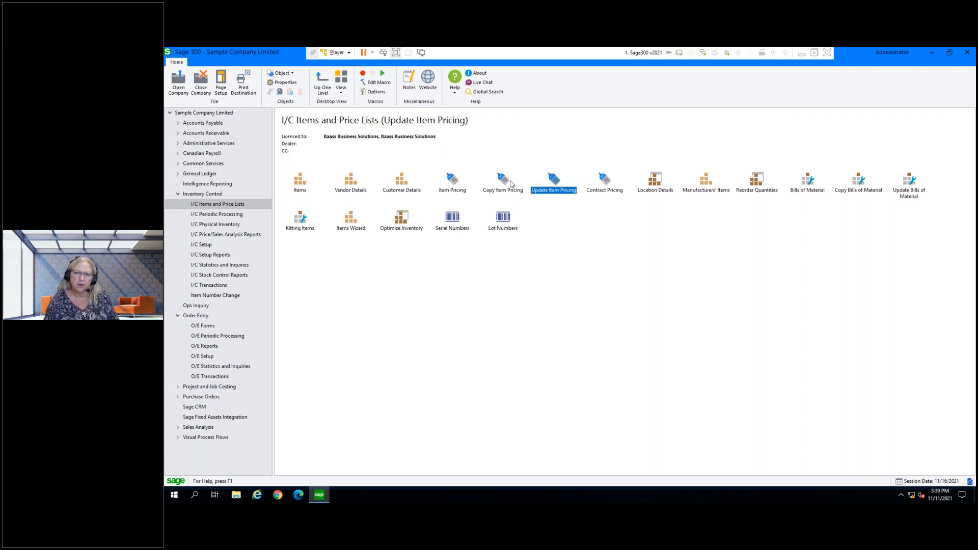
pyautogui.doubleClick(554, 179)
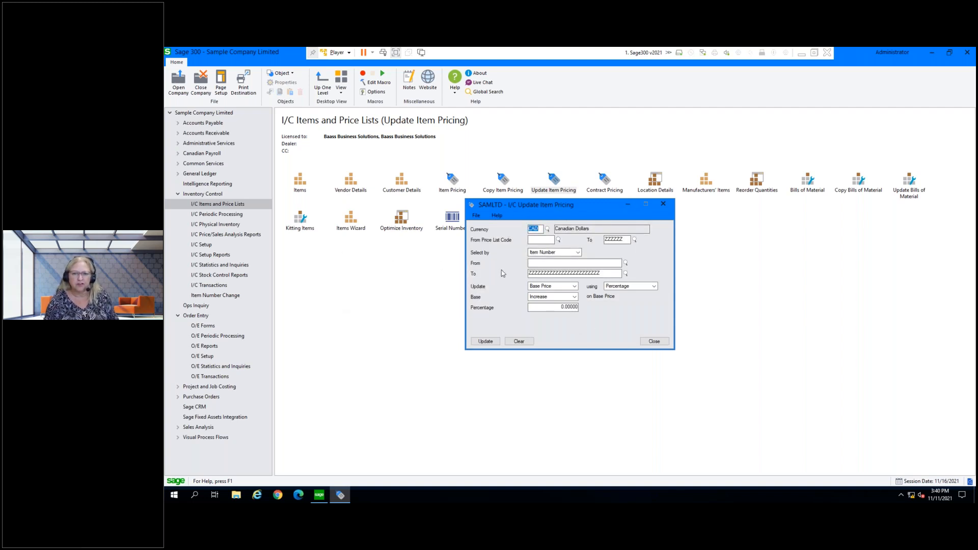
pyautogui.click(538, 239)
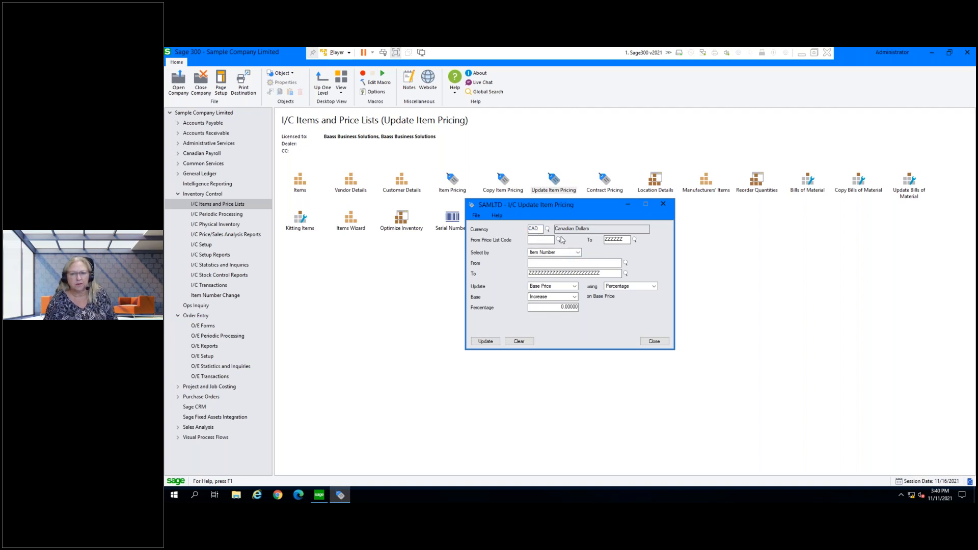
pyautogui.click(559, 240)
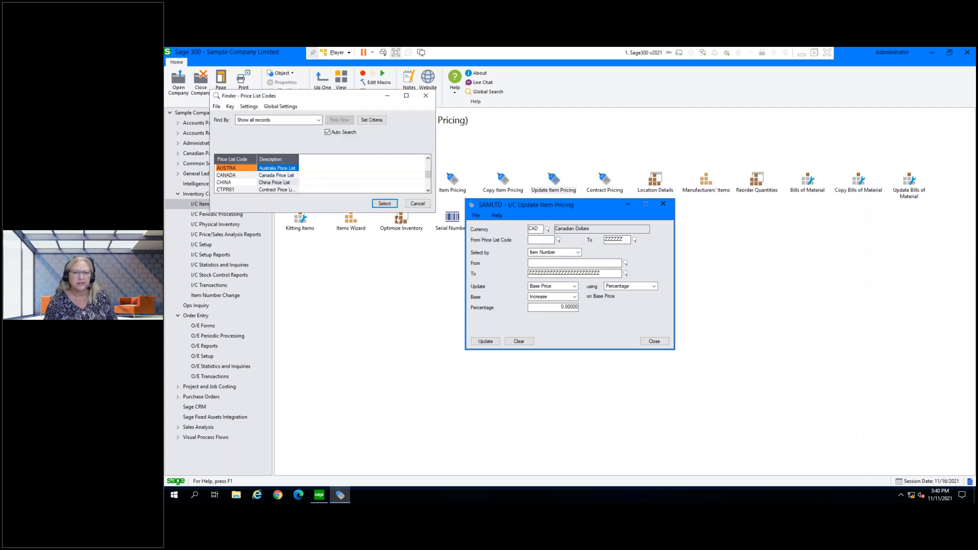
pyautogui.doubleClick(227, 176)
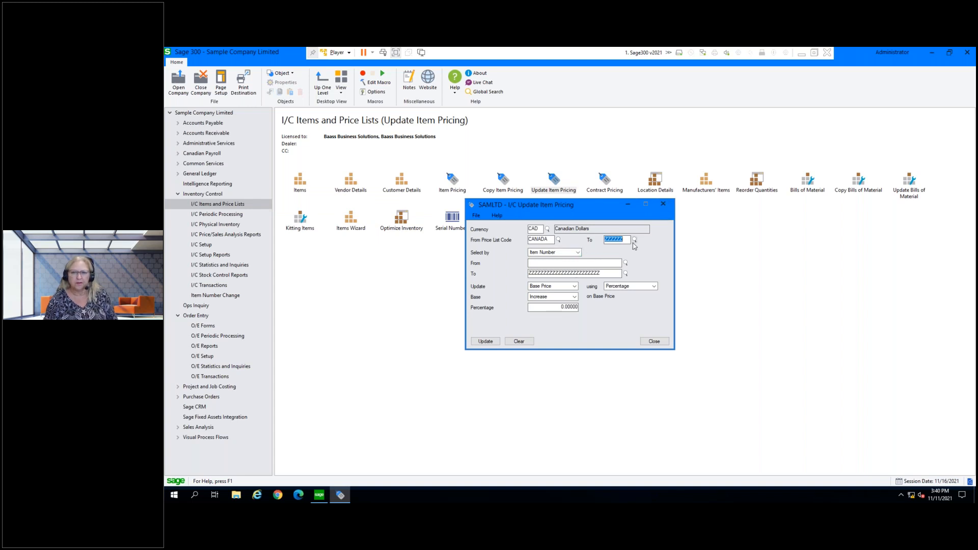
pyautogui.click(635, 239)
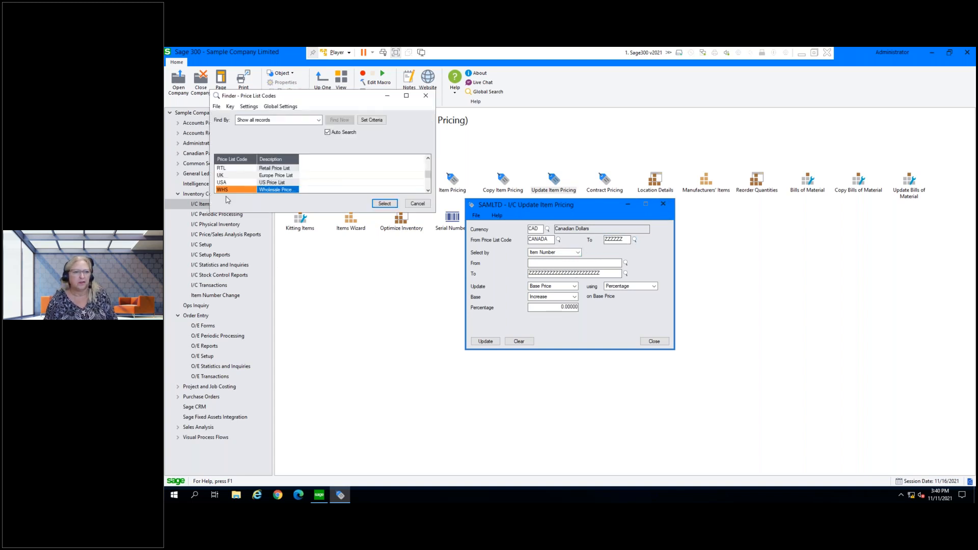
pyautogui.scroll(2, 237, 186)
pyautogui.click(240, 176)
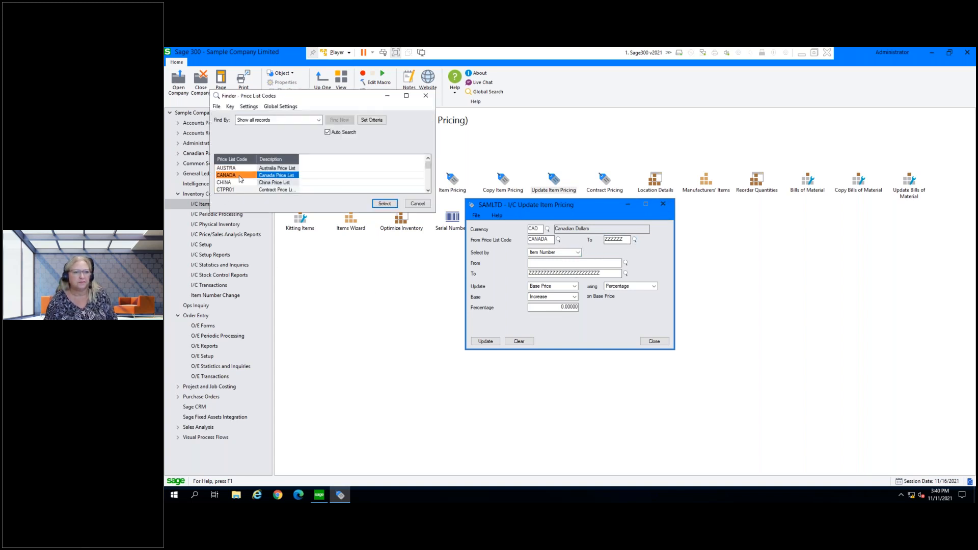
pyautogui.doubleClick(240, 178)
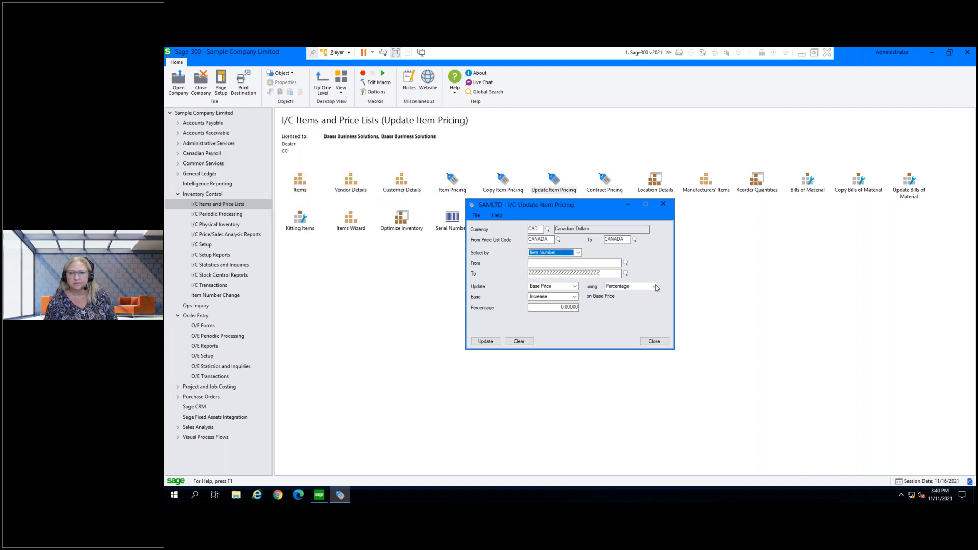
# Select the items by Category and limit the range from A1 to A1.
pyautogui.click(572, 253)
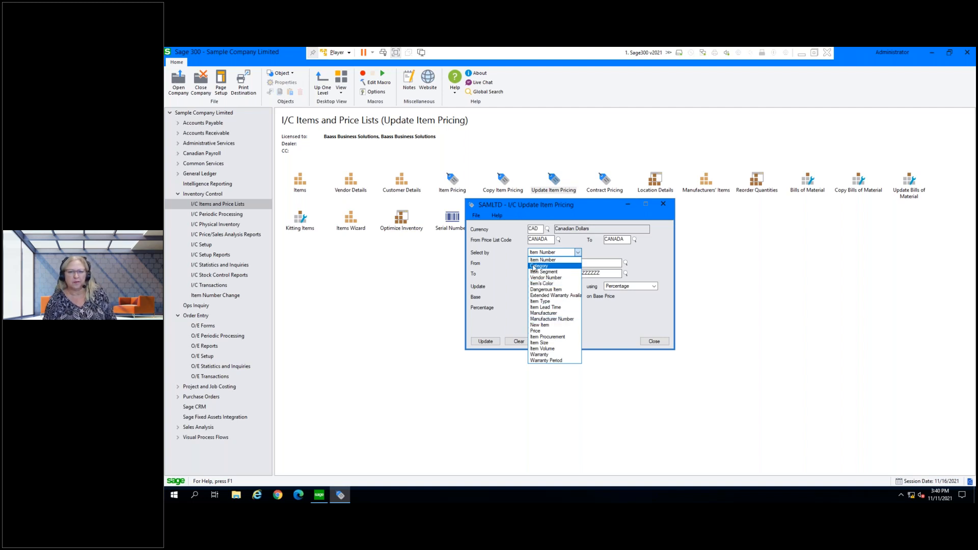
pyautogui.click(566, 266)
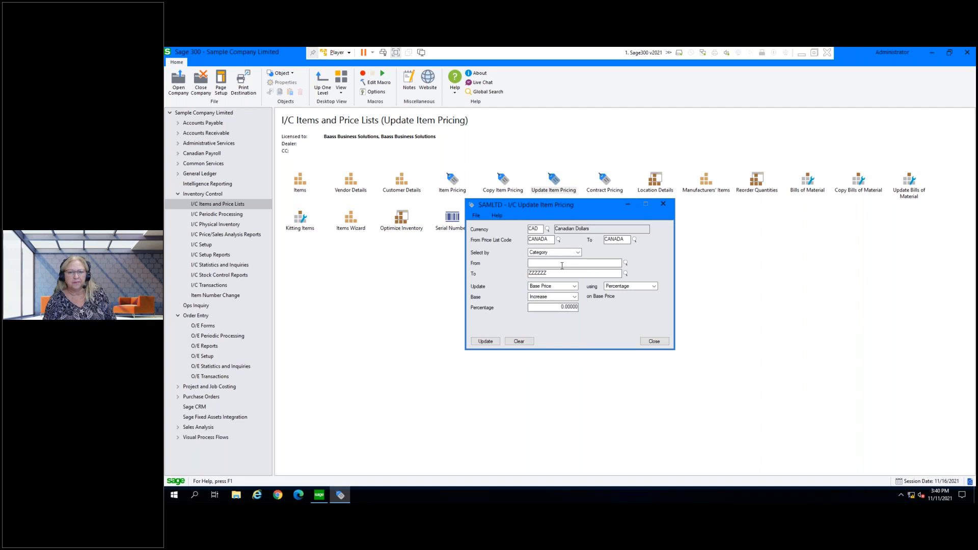
pyautogui.click(626, 263)
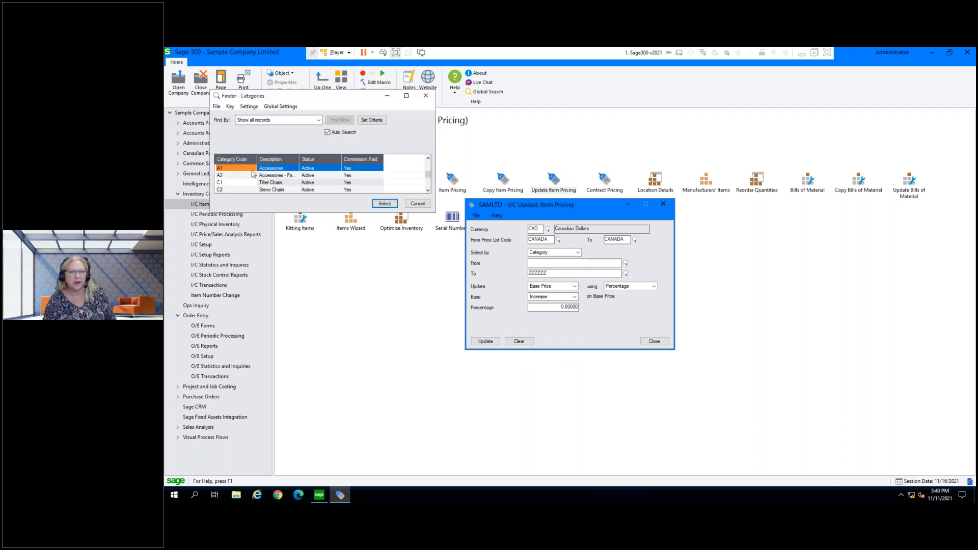
pyautogui.doubleClick(275, 170)
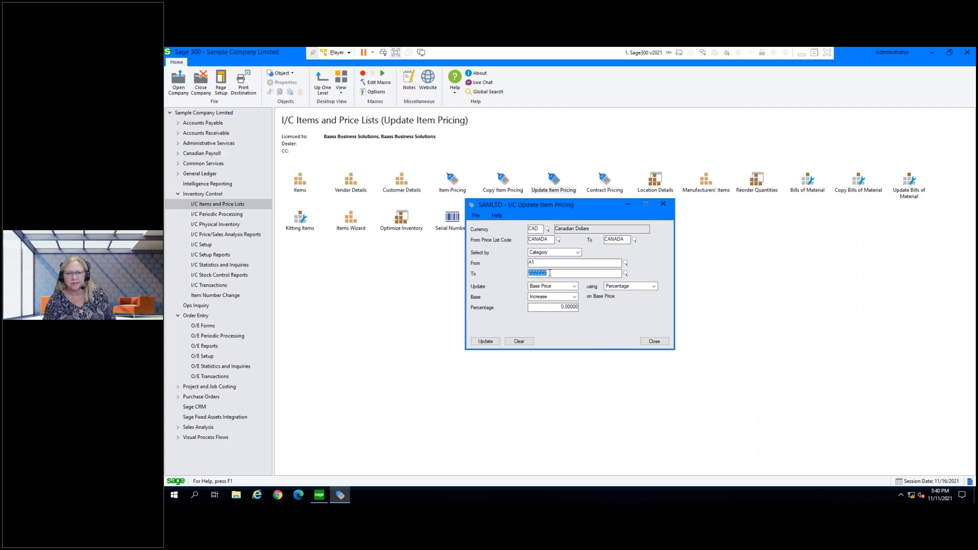
pyautogui.write('A1')
pyautogui.press('Tab')
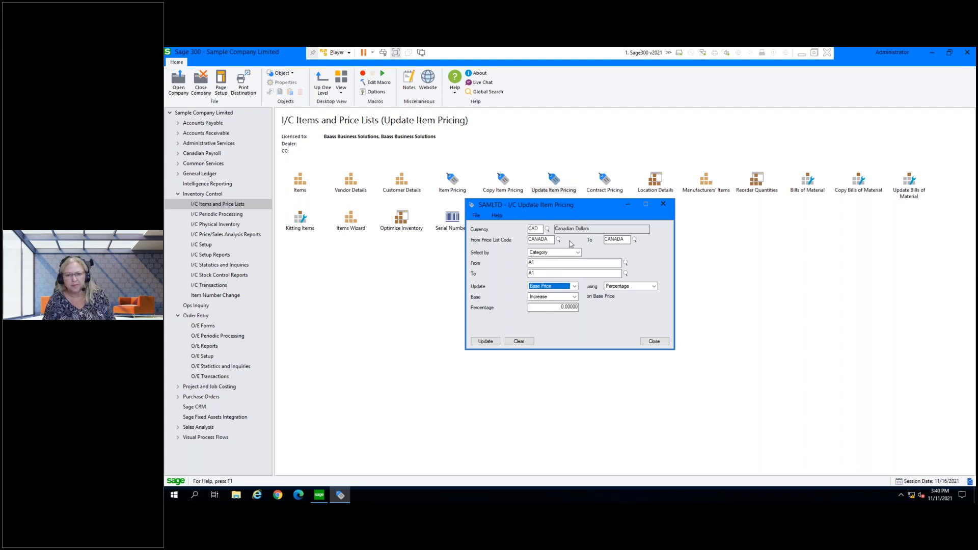
# Review the update, base and method options, keeping a percentage increase on the base price, and set the percentage to 2.
pyautogui.click(575, 287)
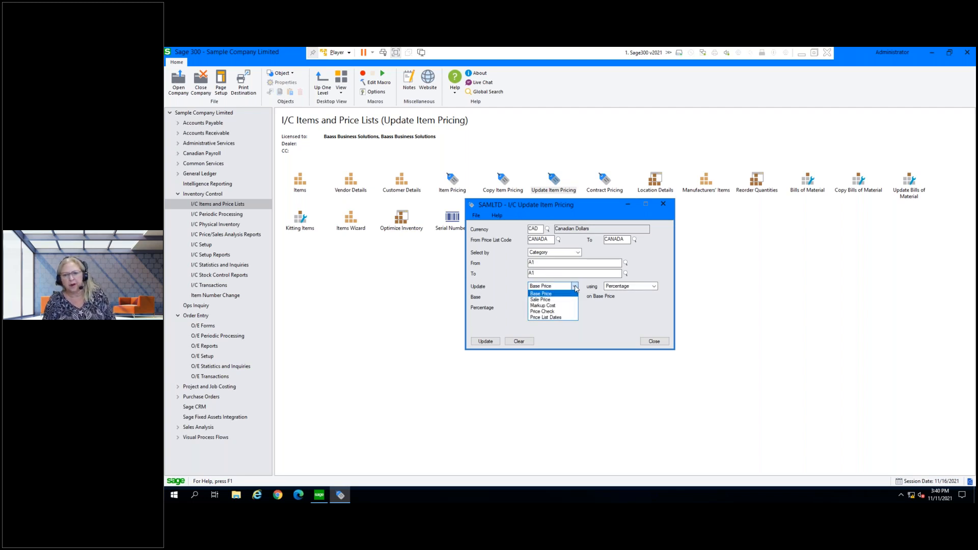
pyautogui.click(614, 305)
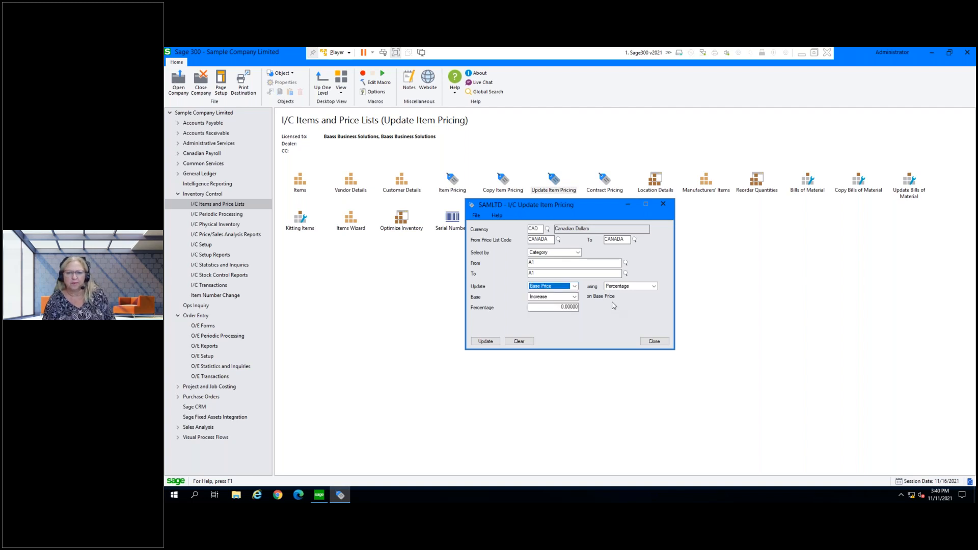
pyautogui.click(574, 298)
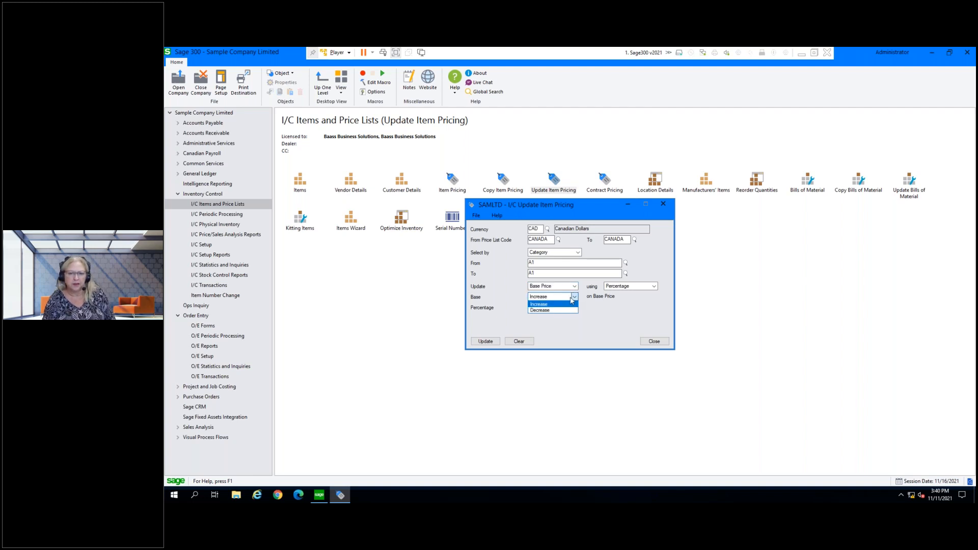
pyautogui.click(627, 309)
pyautogui.click(655, 287)
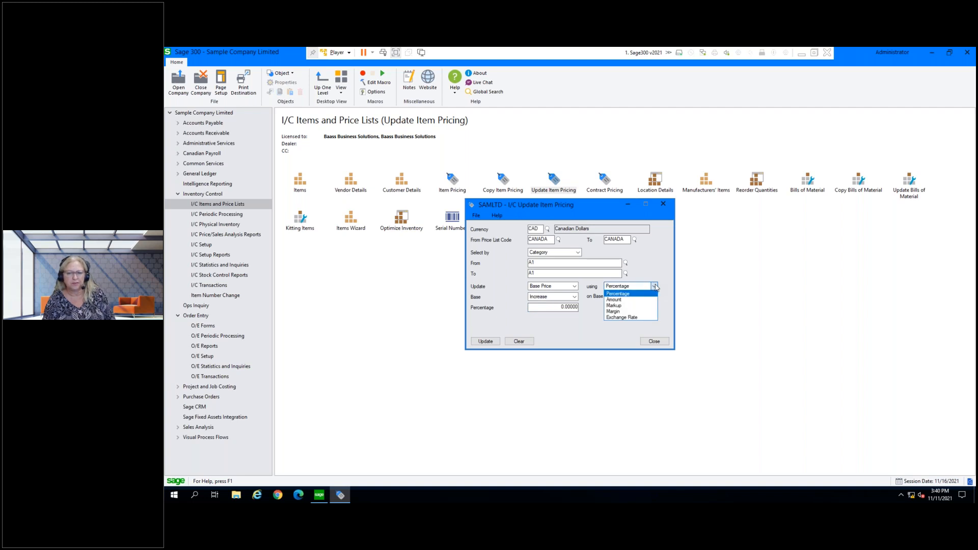
pyautogui.click(577, 328)
pyautogui.click(549, 308)
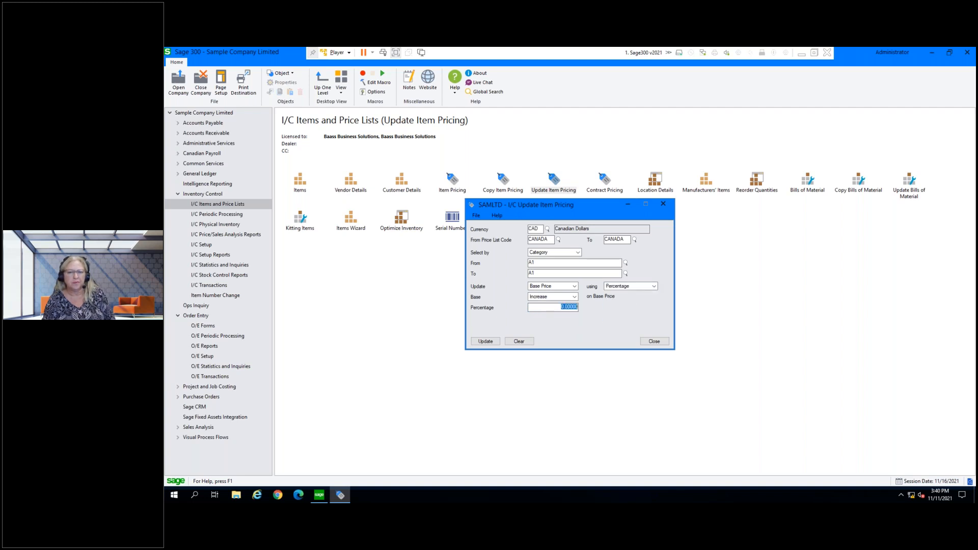
pyautogui.write('2')
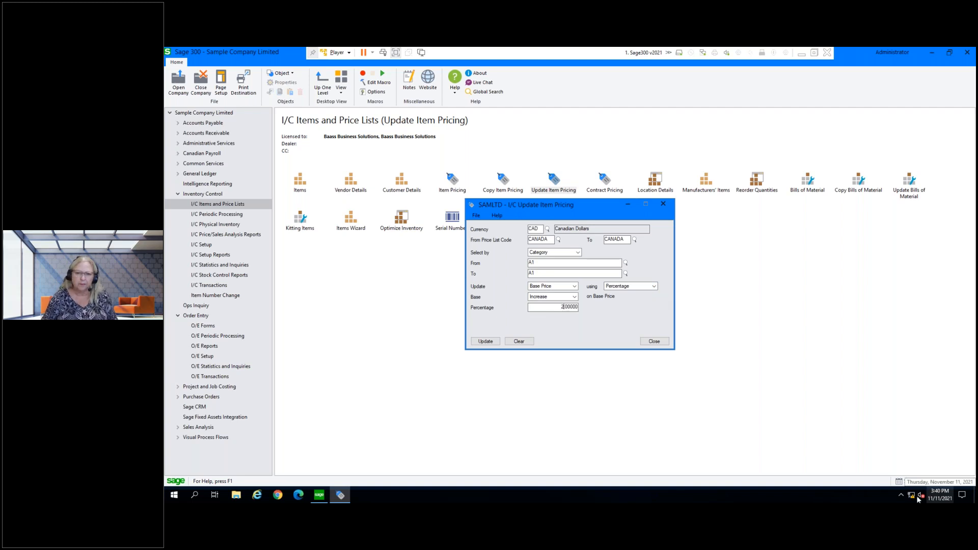
# Run the item price update, dismiss its message, and close the Update Item Pricing window.
pyautogui.click(487, 342)
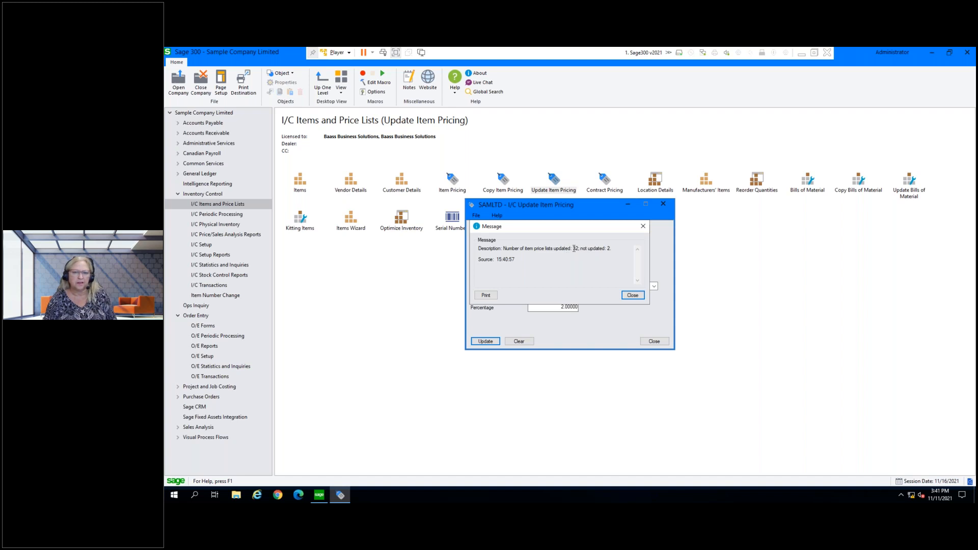
pyautogui.click(633, 296)
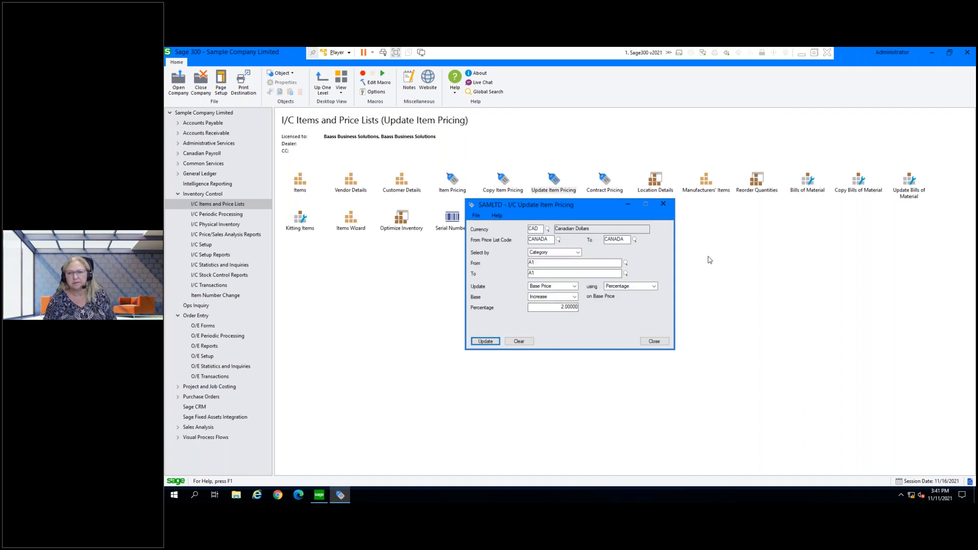
pyautogui.click(665, 206)
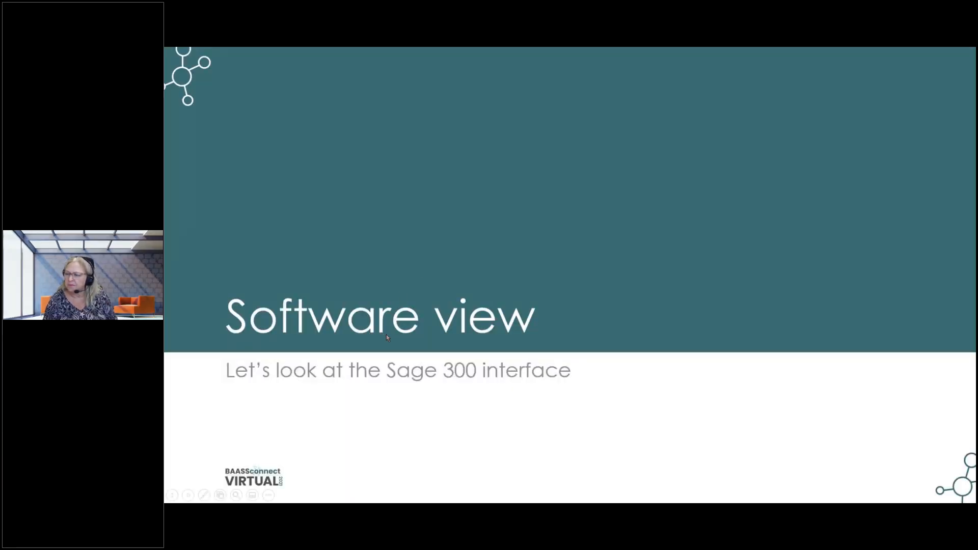
pyautogui.click(388, 338)
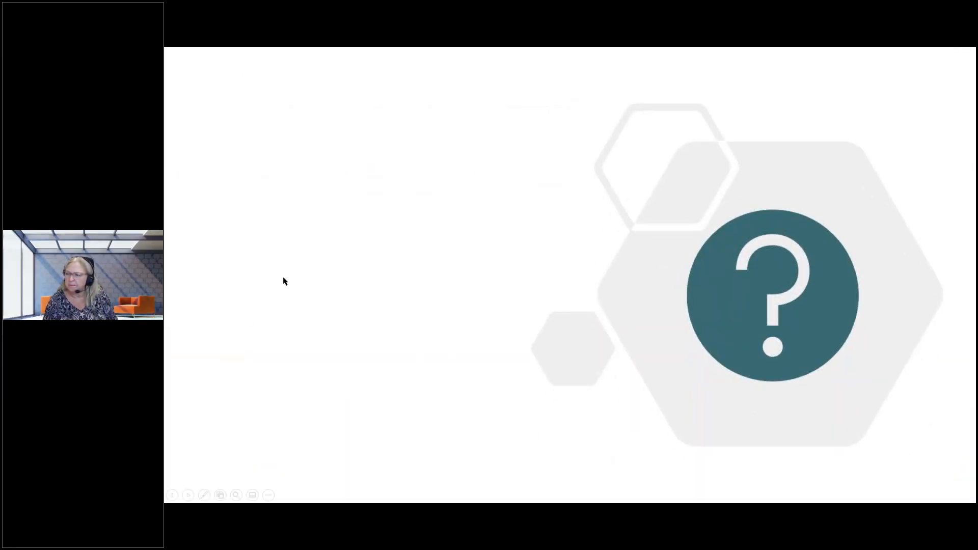